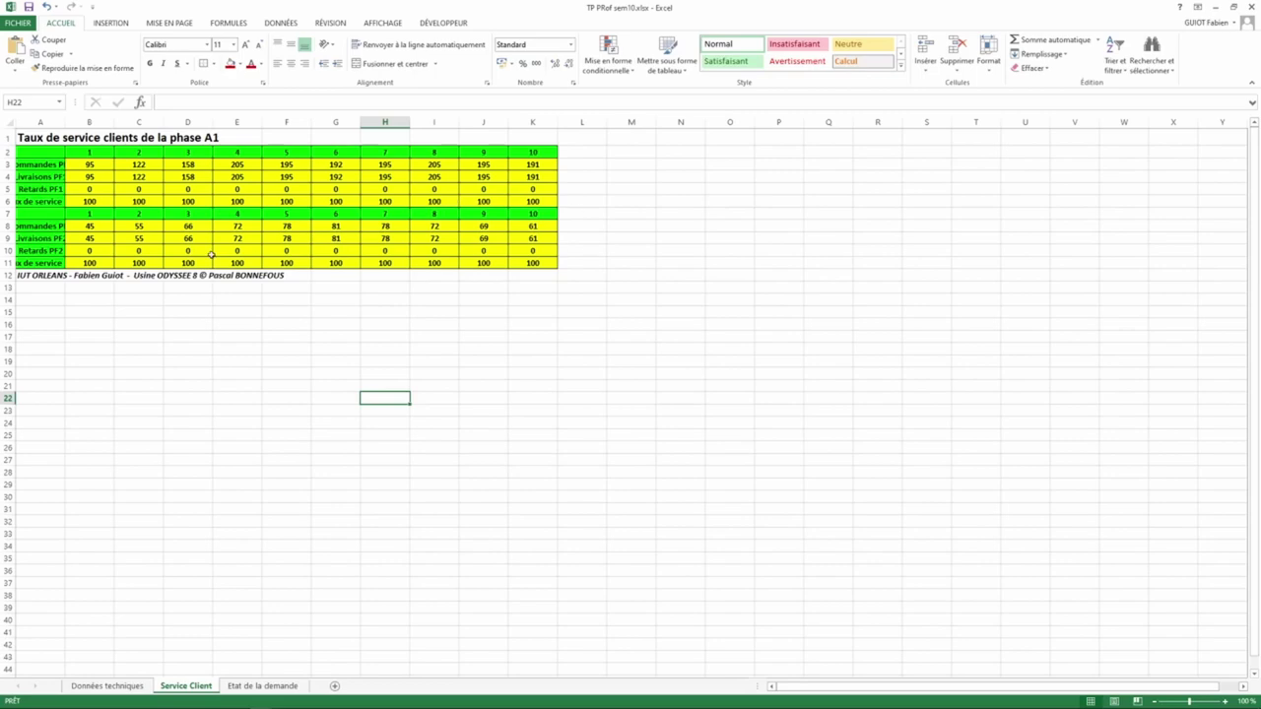
Open the Données techniques sheet and examine MP1's week 8 order in the weekly stock table.
{"action": "key", "text": "alt+Tab"}
{"action": "left_click", "coordinate": [108, 685]}
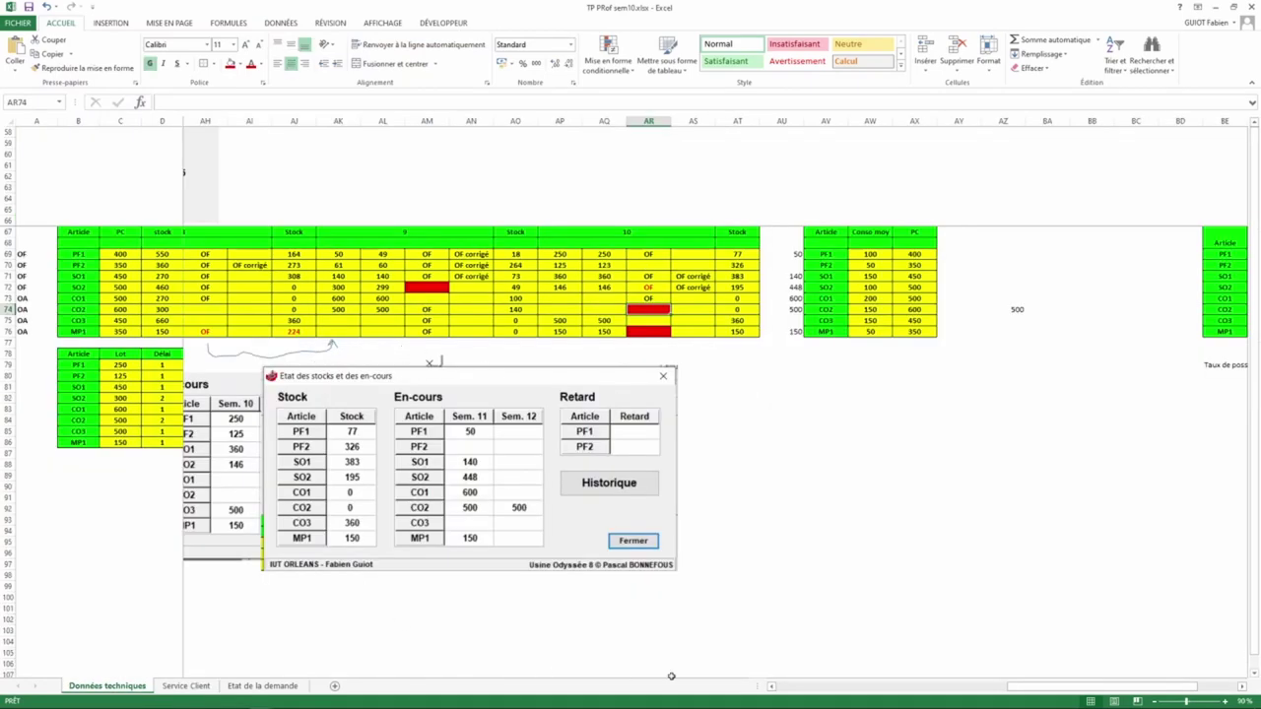
{"action": "left_click_drag", "start_coordinate": [1010, 689], "coordinate": [954, 696]}
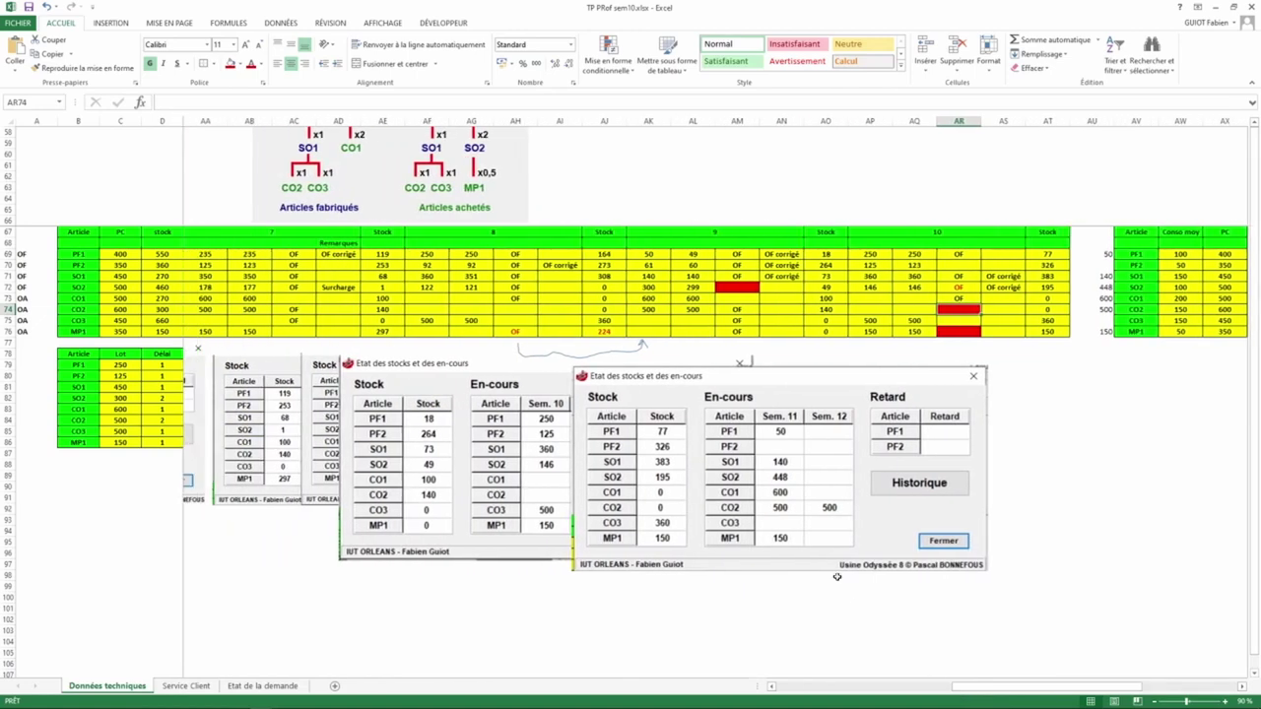
{"action": "left_click", "coordinate": [515, 331]}
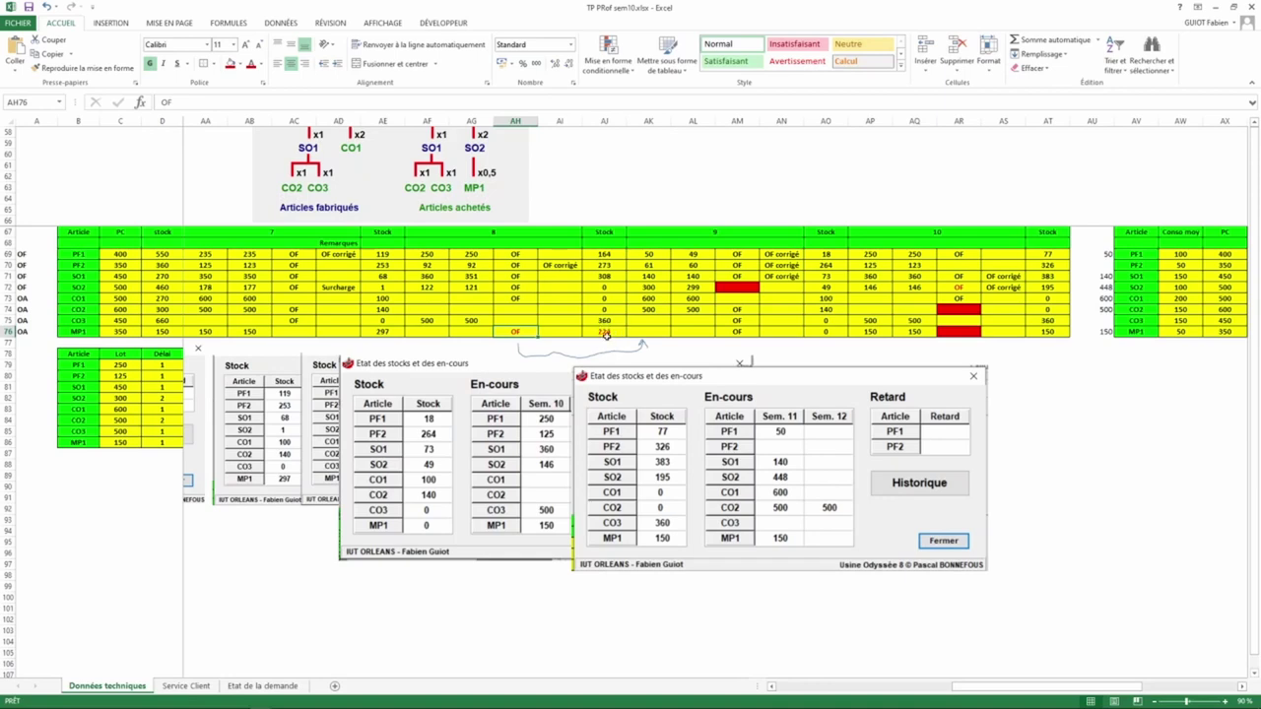
Move the Sem. 11/12 and Sem. 10/11 stock screenshots aside to uncover the Sem. 9/10 one.
{"action": "left_click", "coordinate": [764, 380]}
{"action": "left_click_drag", "start_coordinate": [764, 380], "coordinate": [994, 426]}
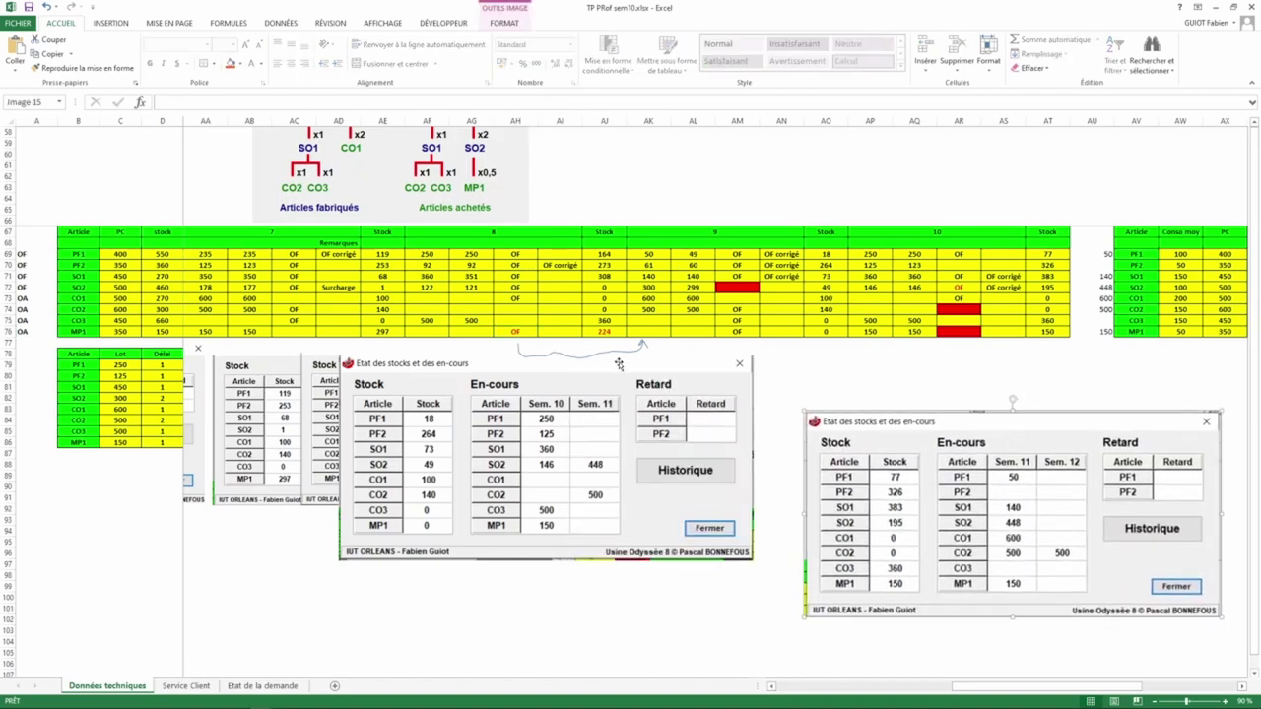
{"action": "left_click_drag", "start_coordinate": [619, 364], "coordinate": [675, 512]}
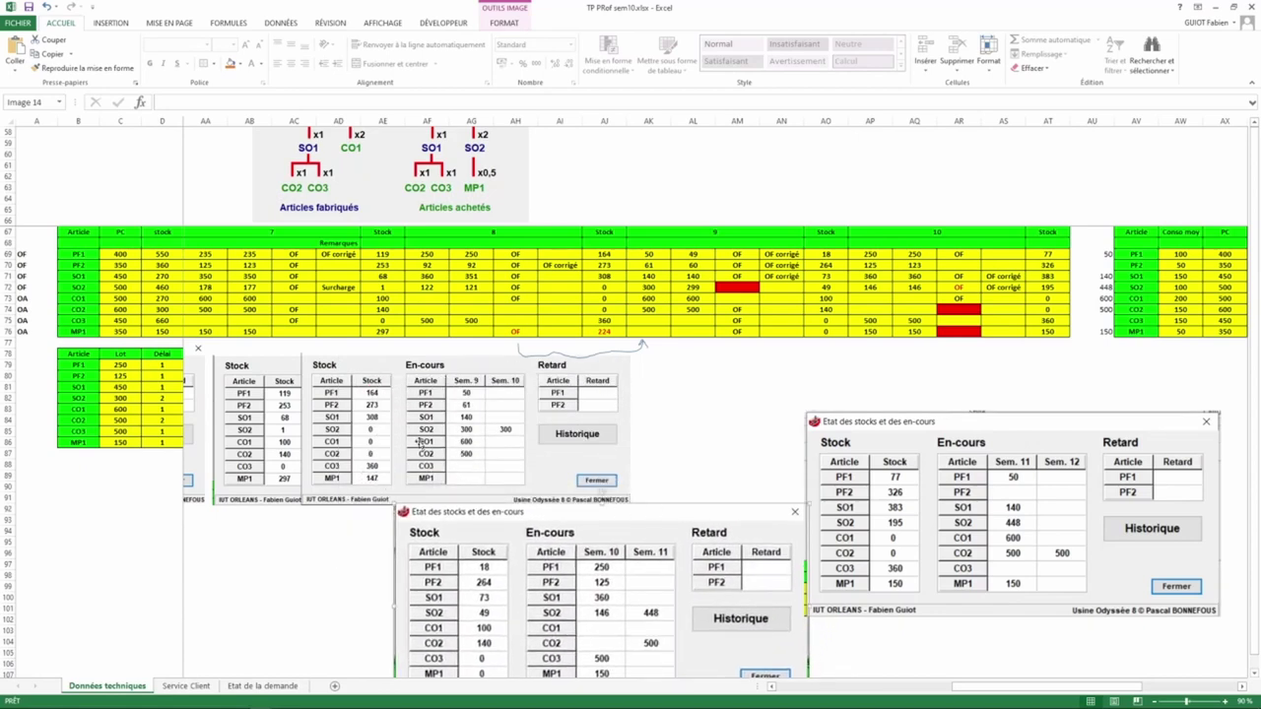
Inspect MP1's week 8 stock formula in AJ76 and the red order cells for SO2 in week 9 and CO2 in week 10.
{"action": "double_click", "coordinate": [611, 332]}
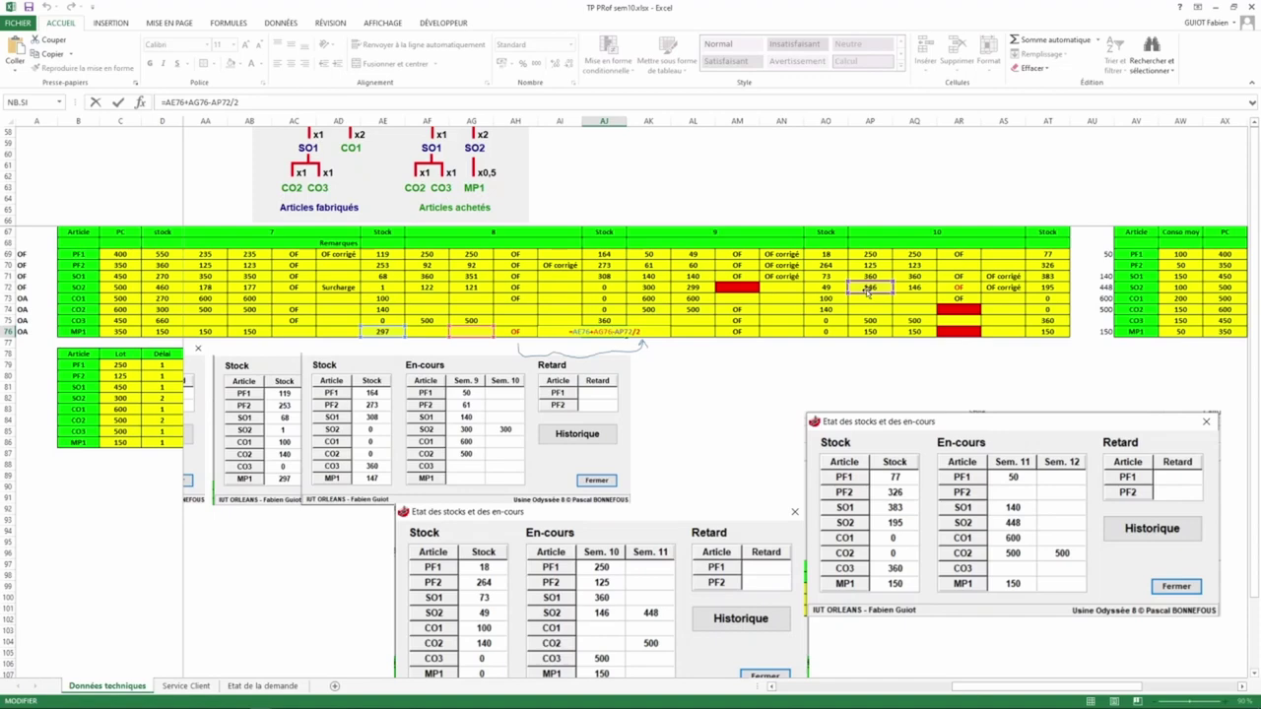
{"action": "key", "text": "ctrl+Return"}
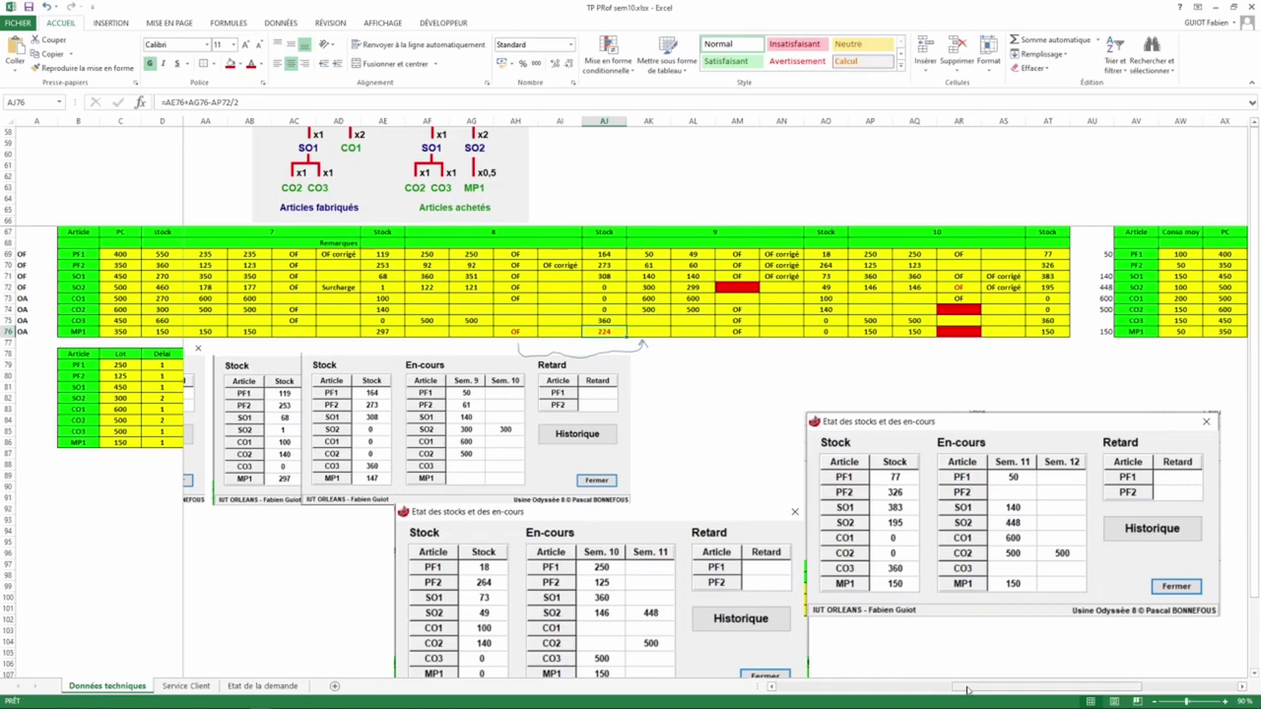
{"action": "left_click_drag", "start_coordinate": [967, 690], "coordinate": [594, 338]}
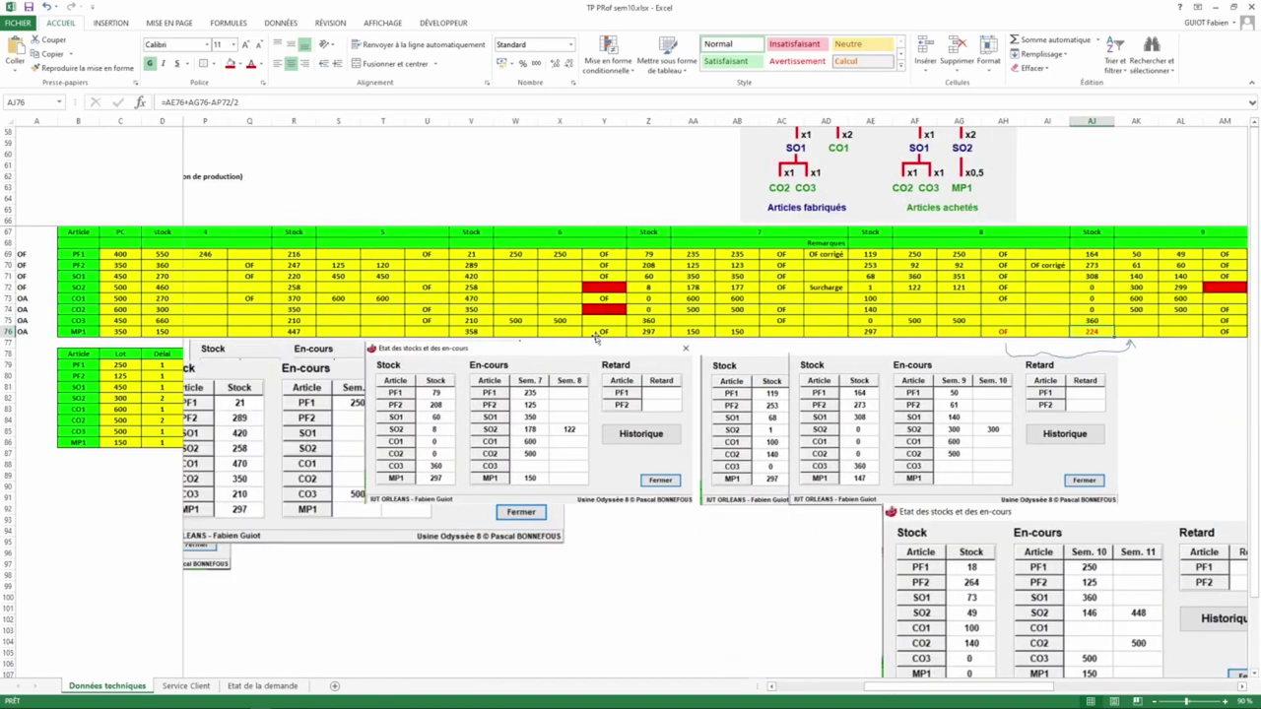
{"action": "mouse_move", "coordinate": [609, 298]}
{"action": "left_click", "coordinate": [1219, 286]}
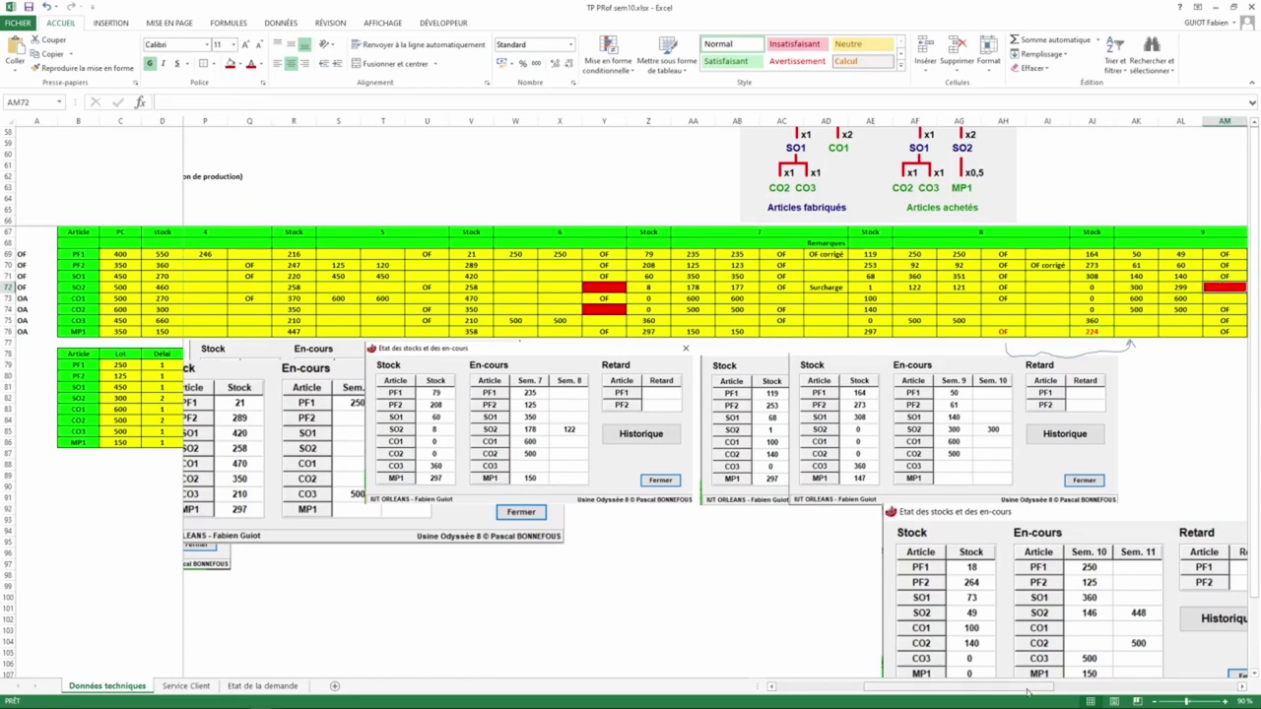
{"action": "left_click_drag", "start_coordinate": [1039, 692], "coordinate": [914, 369]}
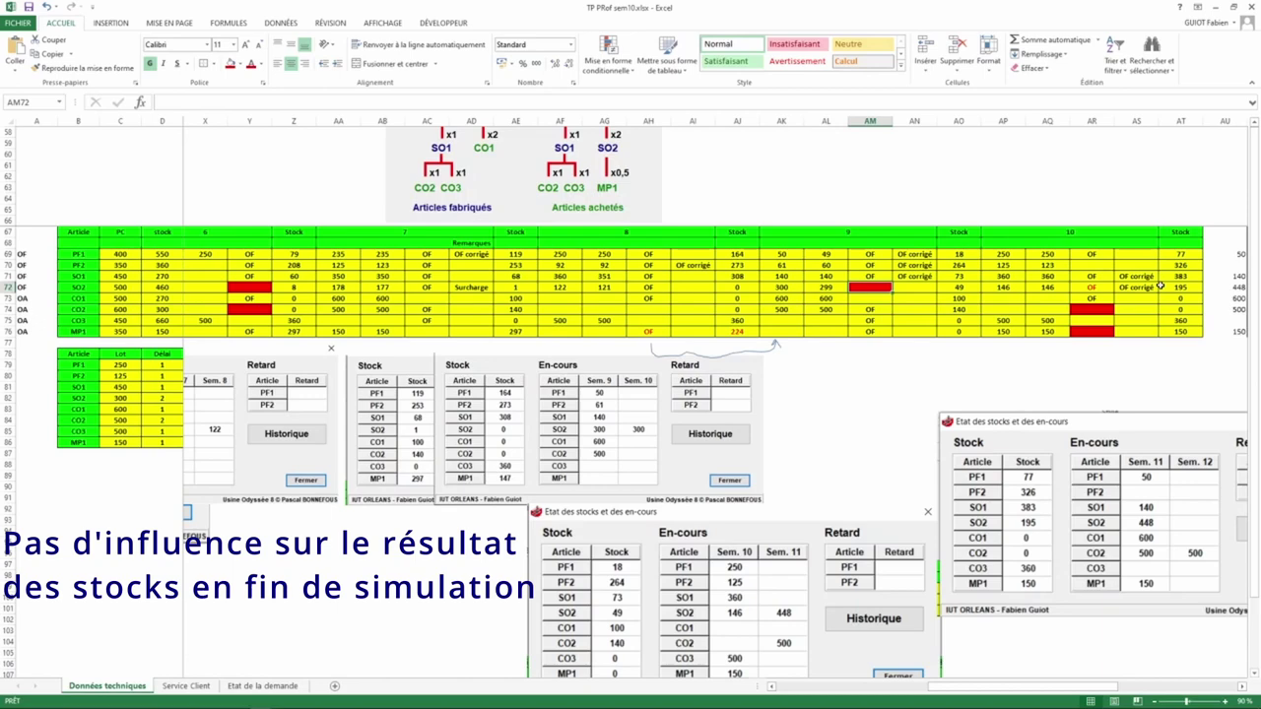
{"action": "left_click", "coordinate": [1092, 312]}
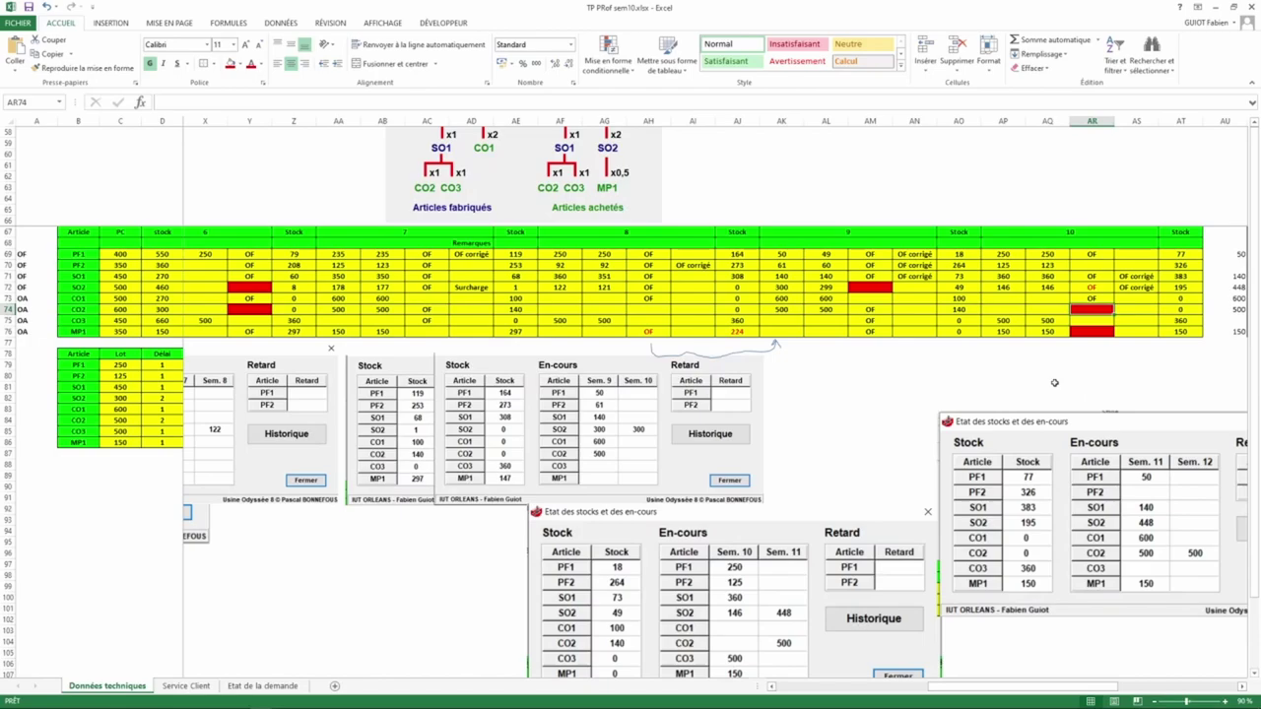
Consult the performance indicators listed in the TP mini-GPAO PDF, and return to the workbook's average stock table.
{"action": "key", "text": "alt+Tab"}
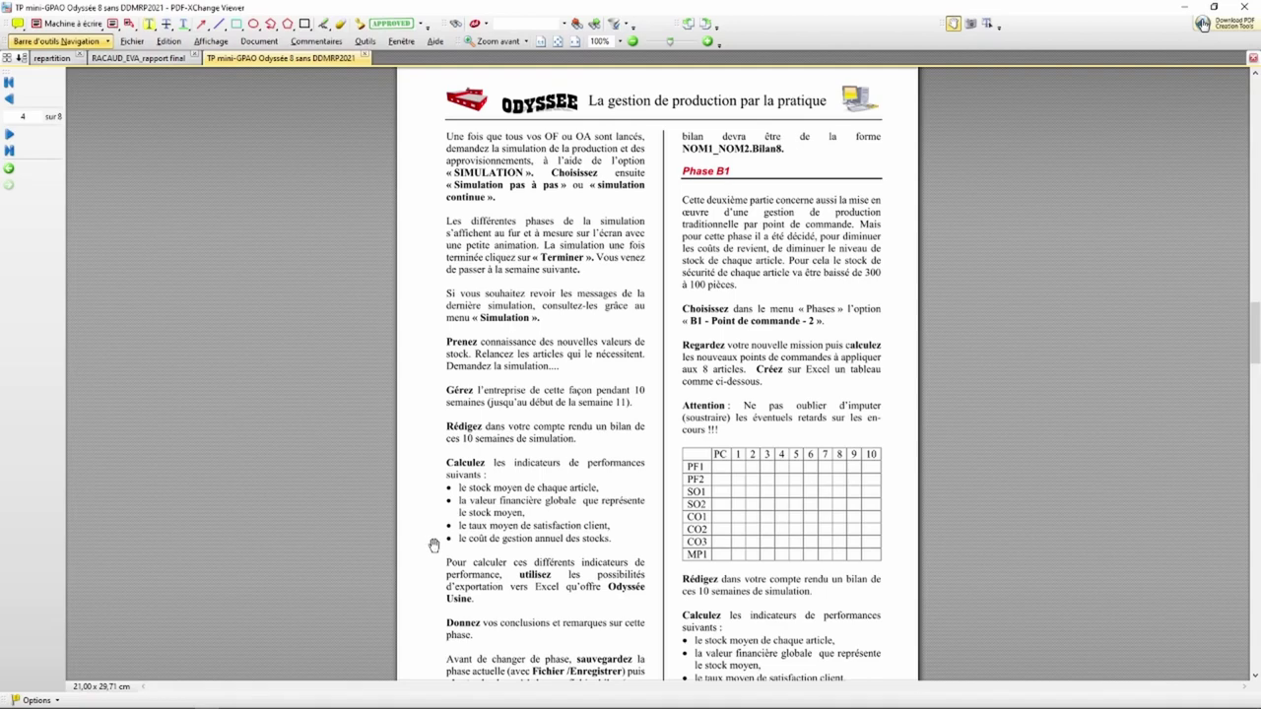
{"action": "key", "text": "alt+Tab"}
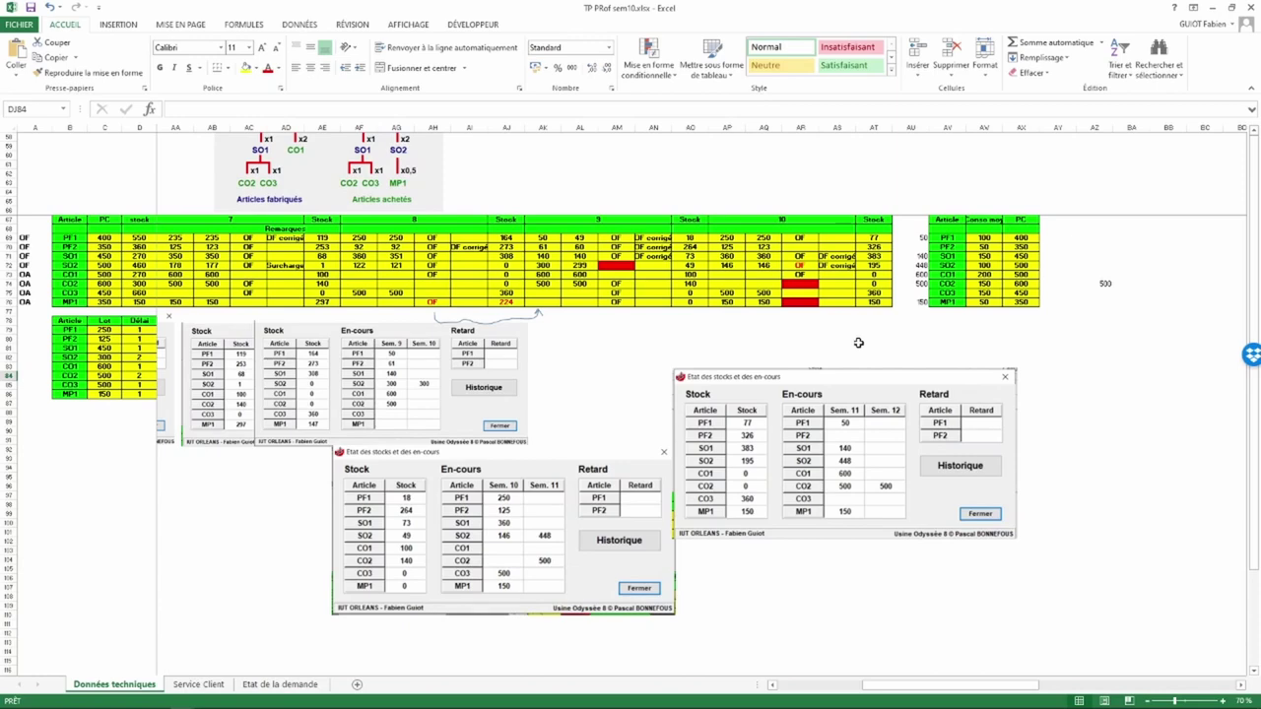
{"action": "scroll", "coordinate": [858, 342], "scroll_direction": "right", "scroll_amount": 4}
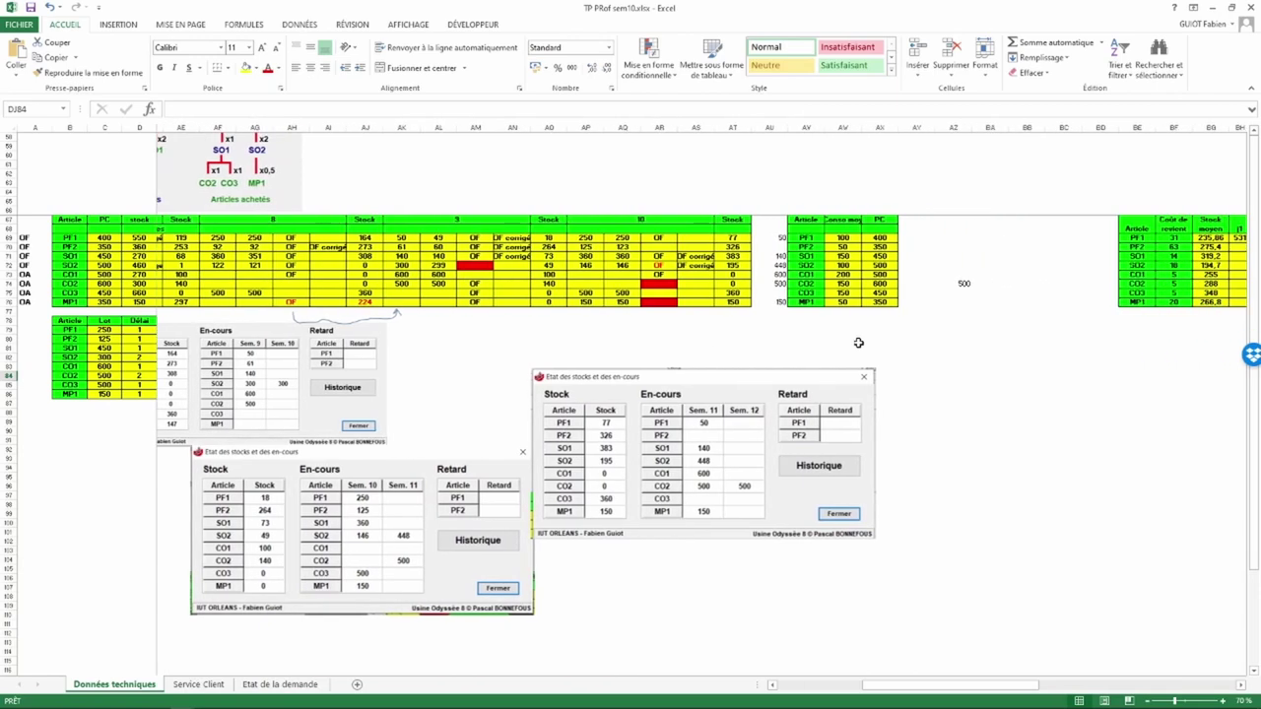
{"action": "scroll", "coordinate": [858, 342], "scroll_direction": "right", "scroll_amount": 6}
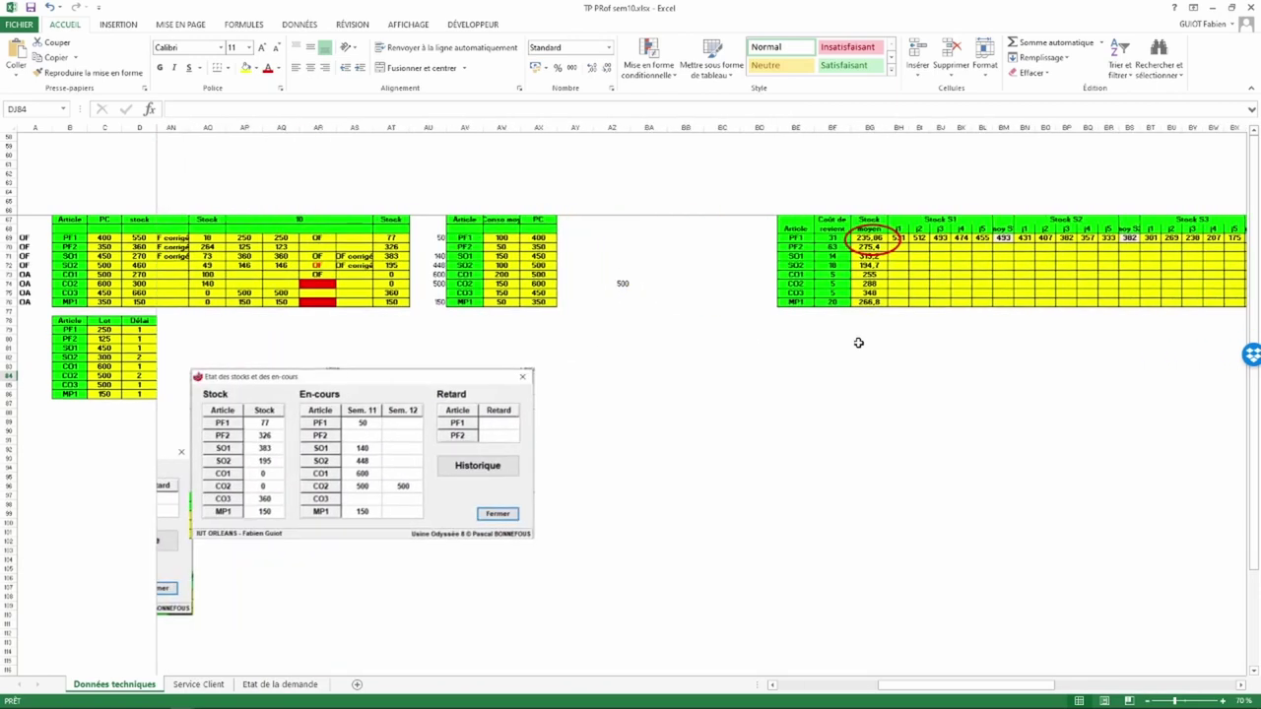
{"action": "scroll", "coordinate": [858, 342], "scroll_direction": "left", "scroll_amount": 1}
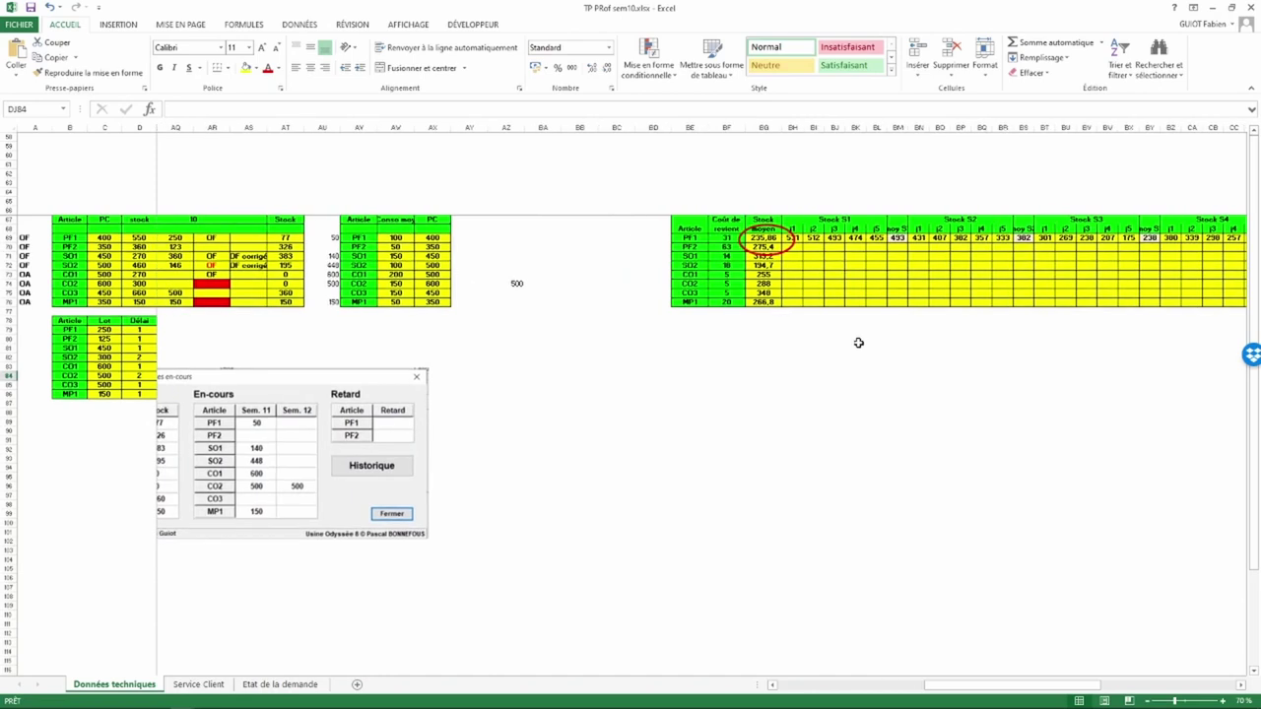
Inspect the MOYENNE formula for PF1's average stock in BG69 alongside the weekly stock table, keeping the formula as is.
{"action": "left_click", "coordinate": [767, 238]}
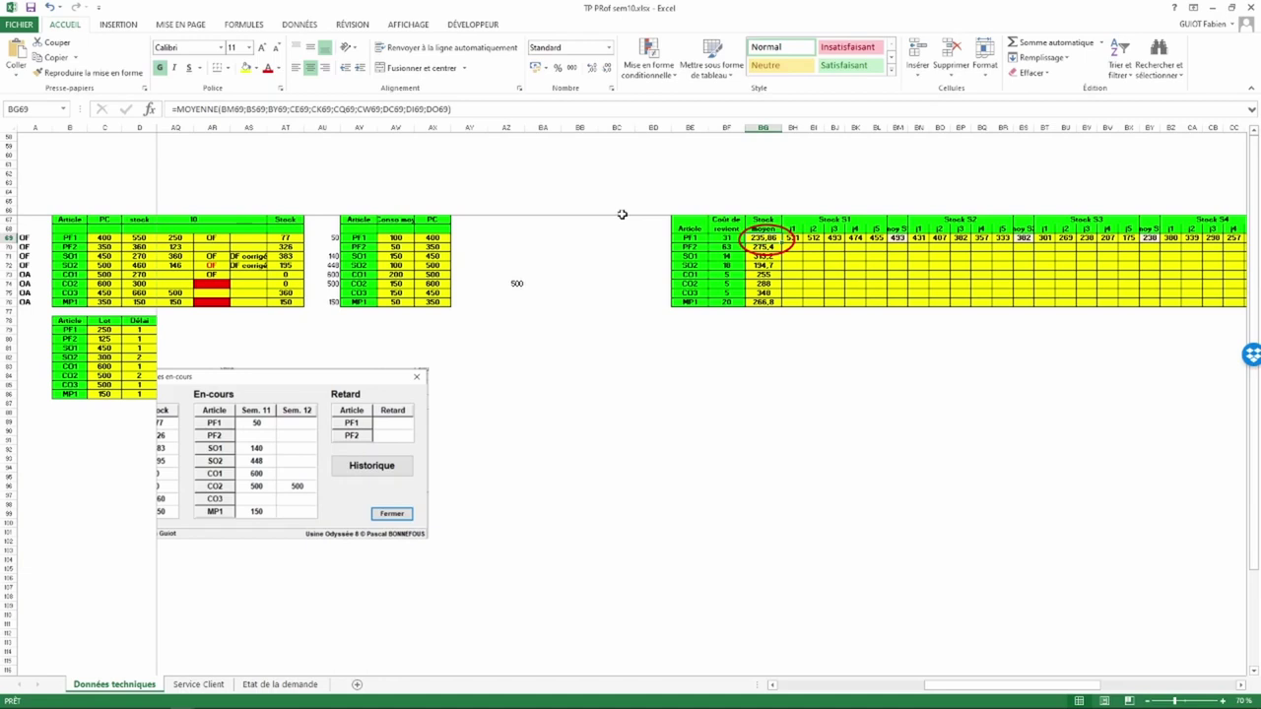
{"action": "double_click", "coordinate": [768, 238]}
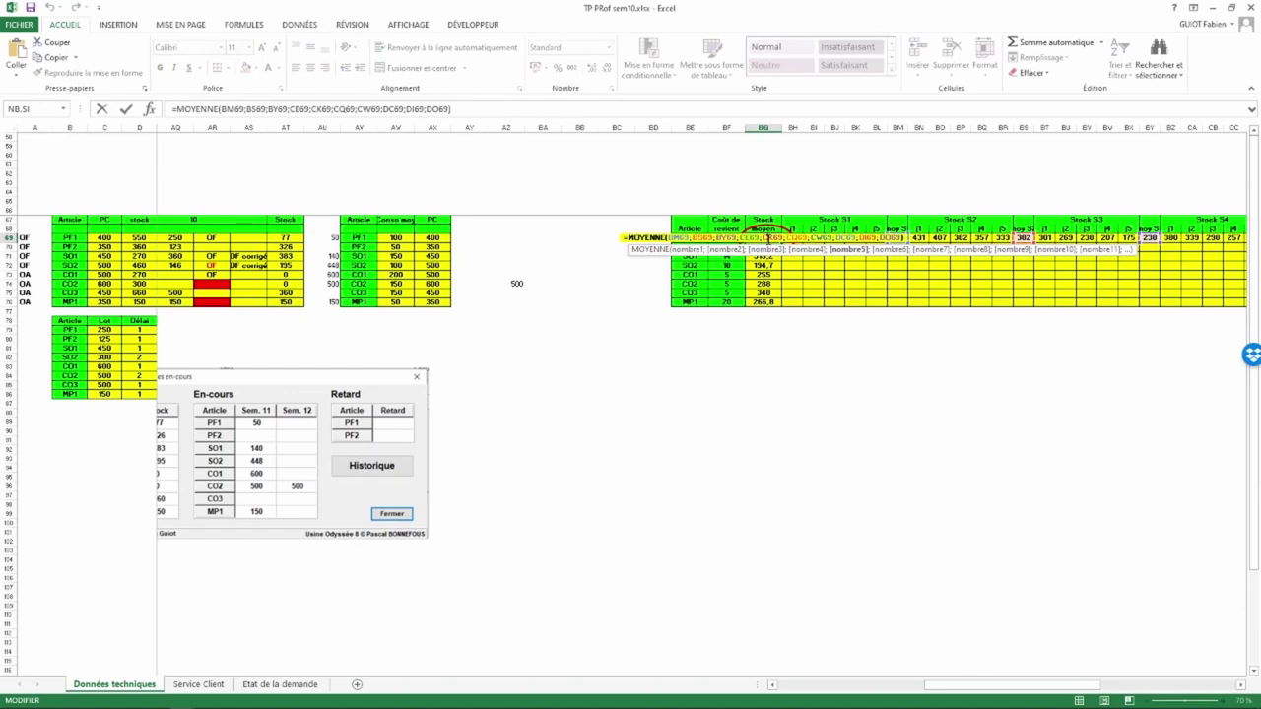
{"action": "scroll", "coordinate": [560, 251], "scroll_direction": "left", "scroll_amount": 3}
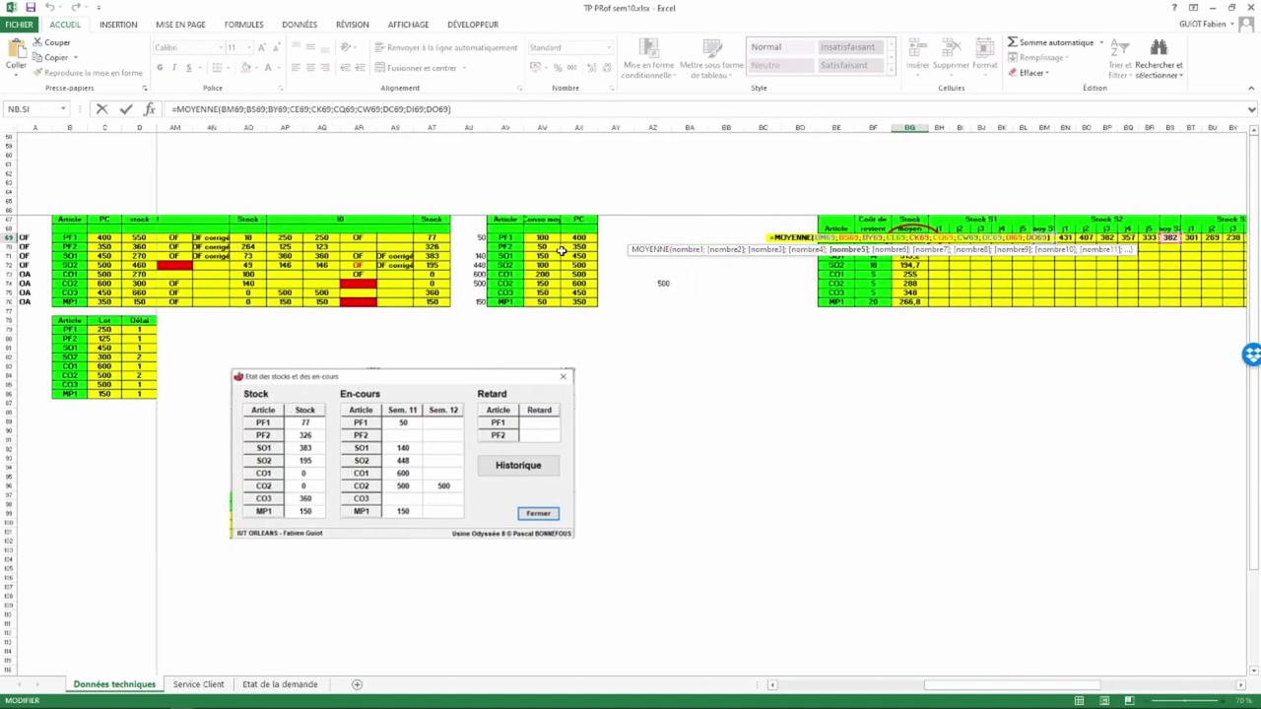
{"action": "scroll", "coordinate": [560, 251], "scroll_direction": "left", "scroll_amount": 5}
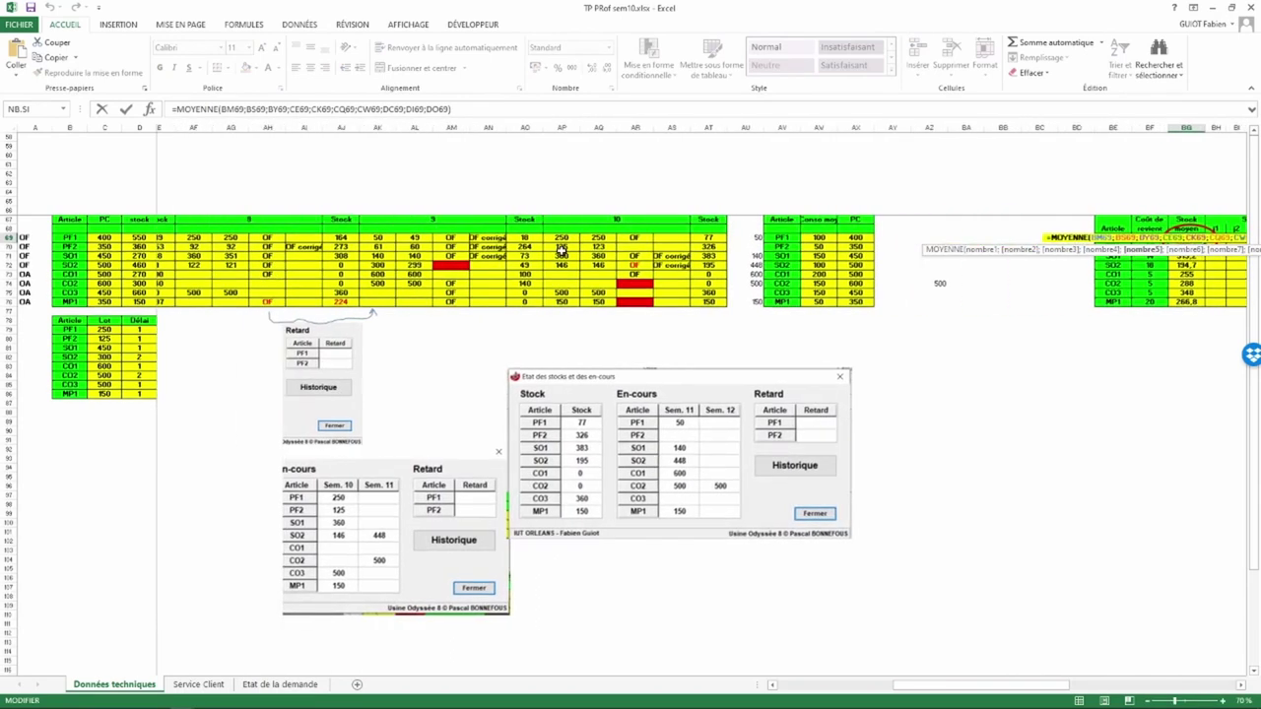
{"action": "scroll", "coordinate": [561, 250], "scroll_direction": "left", "scroll_amount": 5}
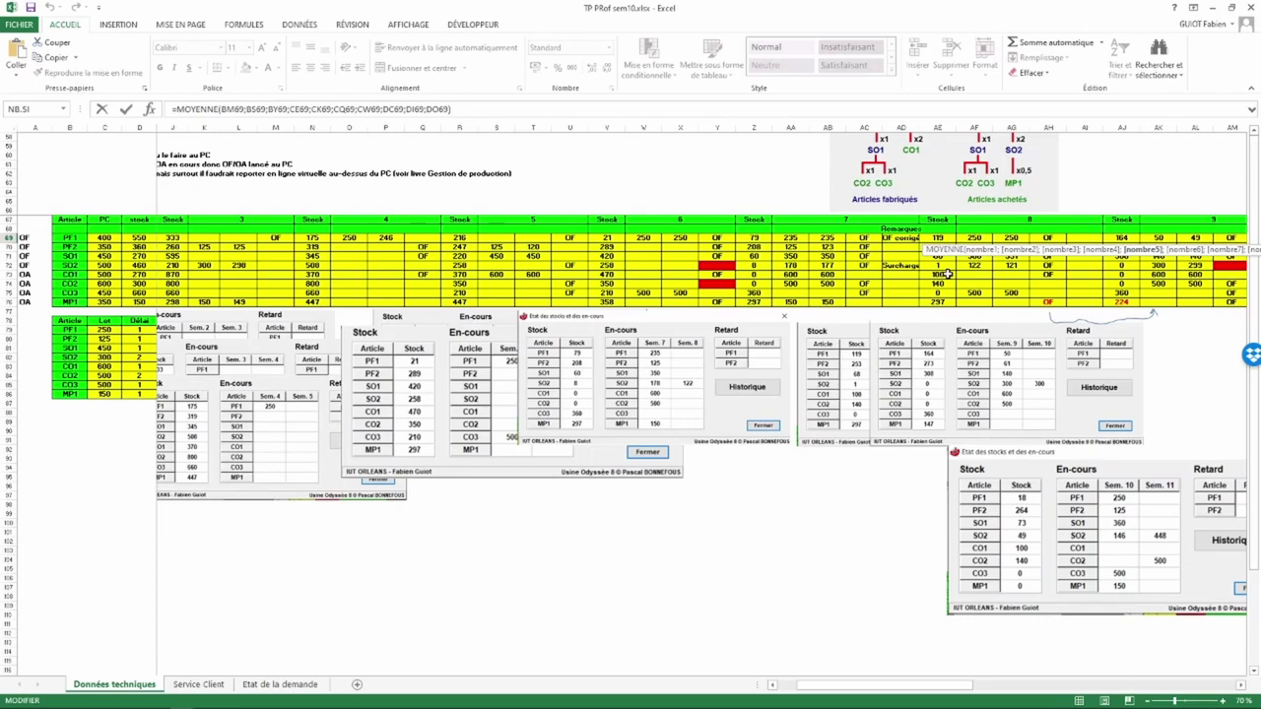
{"action": "scroll", "coordinate": [947, 273], "scroll_direction": "right", "scroll_amount": 15}
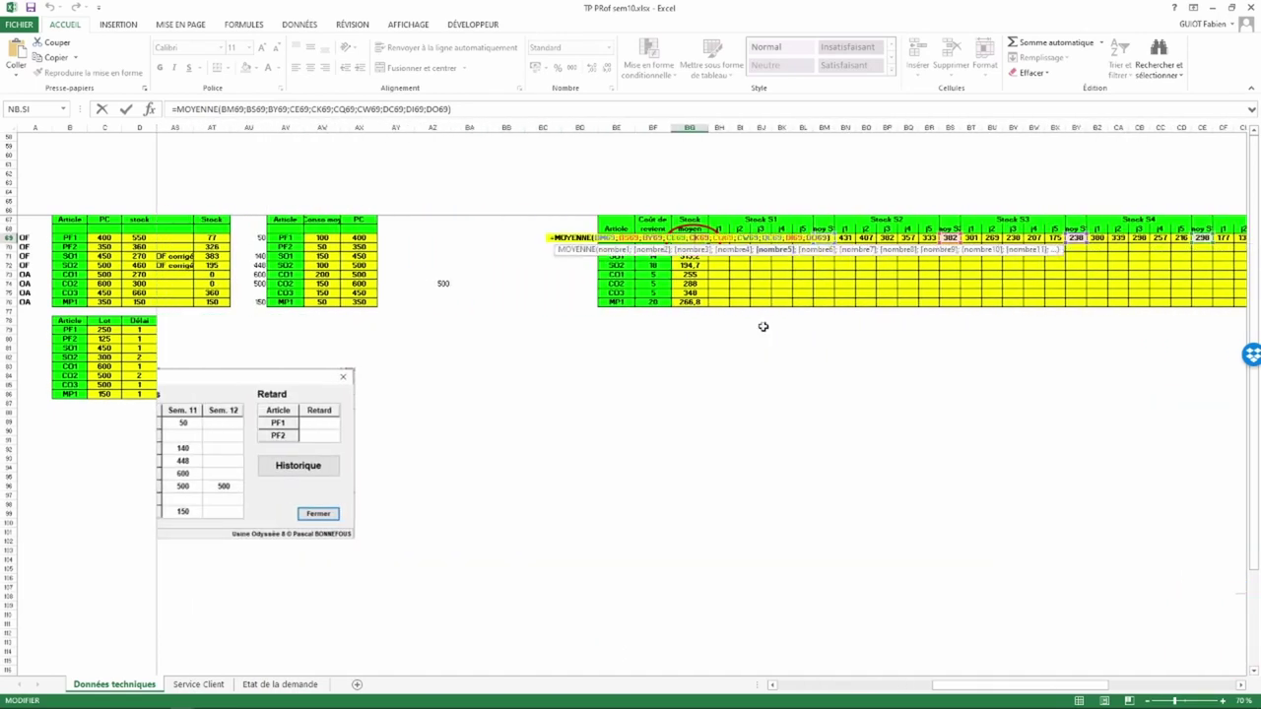
{"action": "key", "text": "ctrl+Return"}
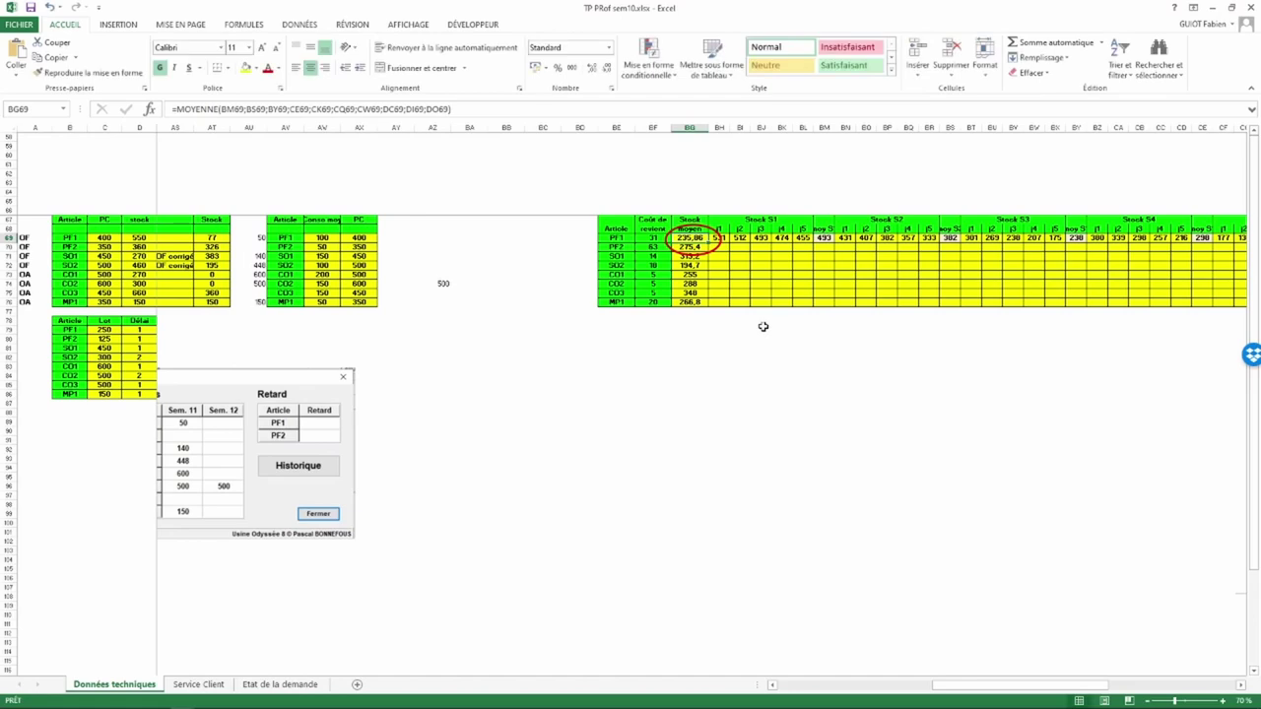
Check the formulas for PF1's stock in weeks 5, 6 and 7 (V69, Z69 and AE69).
{"action": "scroll", "coordinate": [762, 326], "scroll_direction": "left", "scroll_amount": 15}
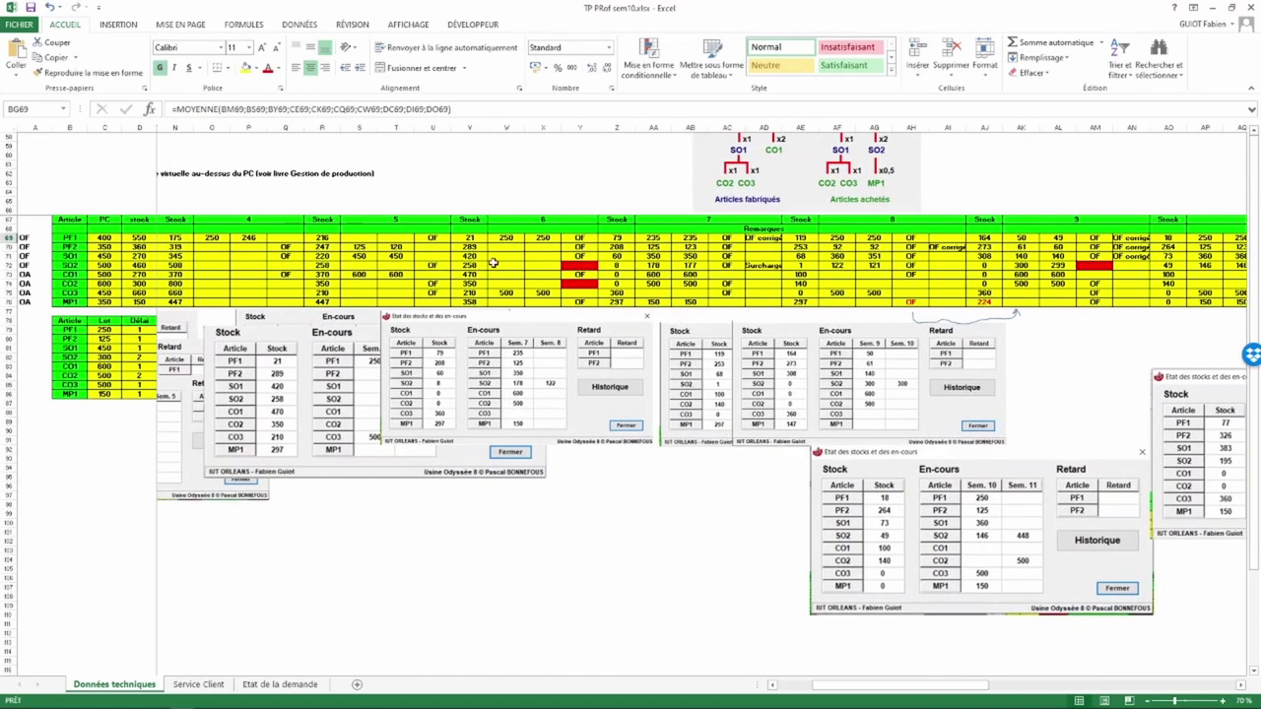
{"action": "left_click", "coordinate": [480, 239]}
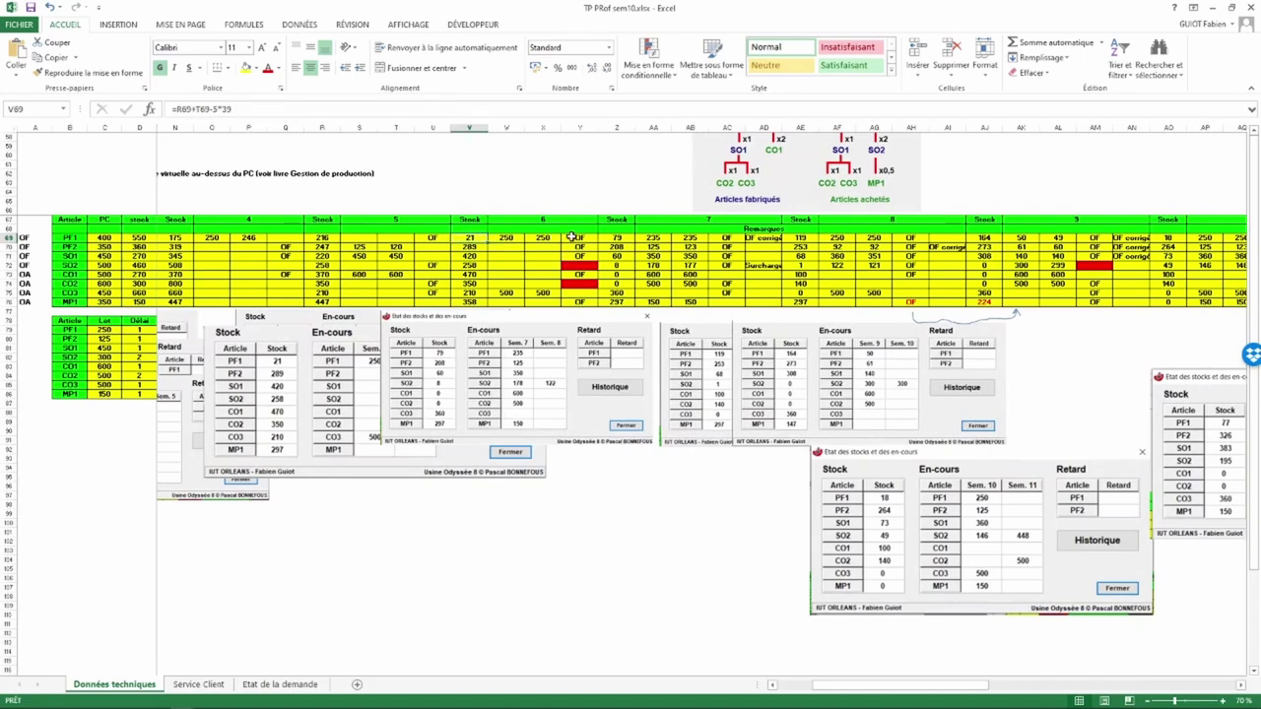
{"action": "left_click", "coordinate": [614, 239]}
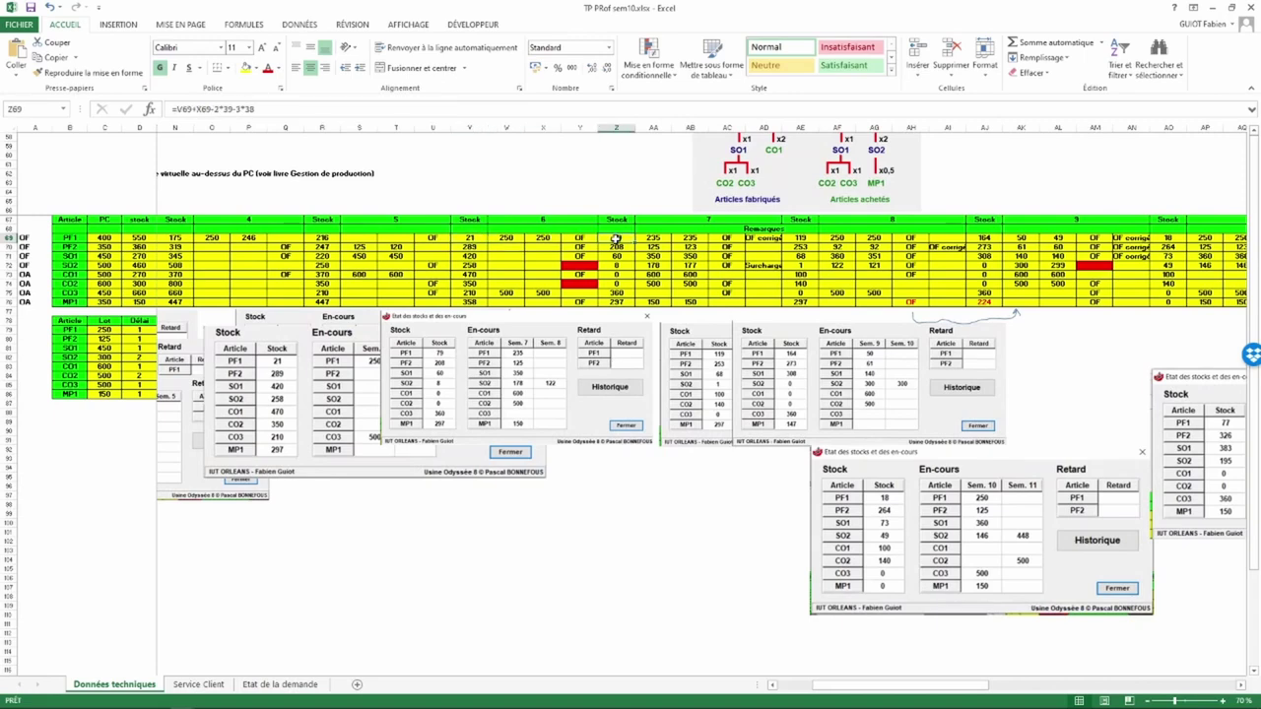
{"action": "left_click", "coordinate": [806, 238]}
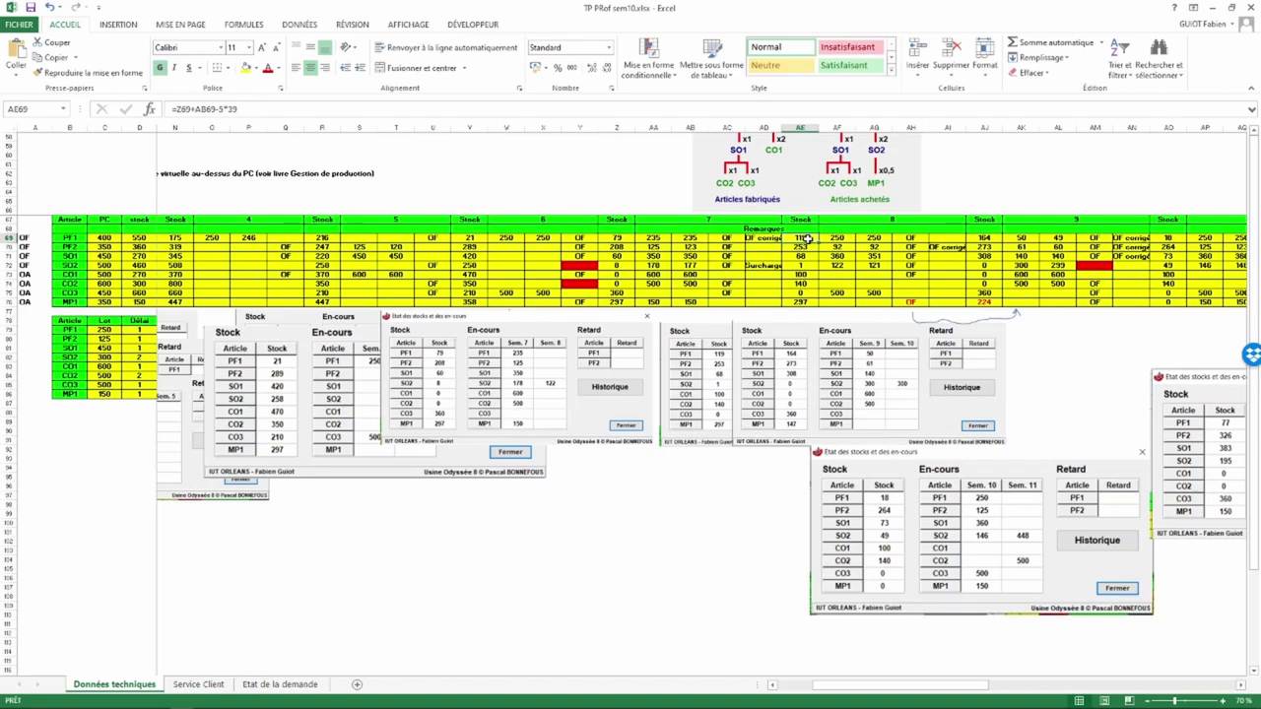
Switch to Usine Odyssée 8 and view the stock history chart for article PF1.
{"action": "key", "text": "alt+Tab"}
{"action": "key", "text": "alt+Tab"}
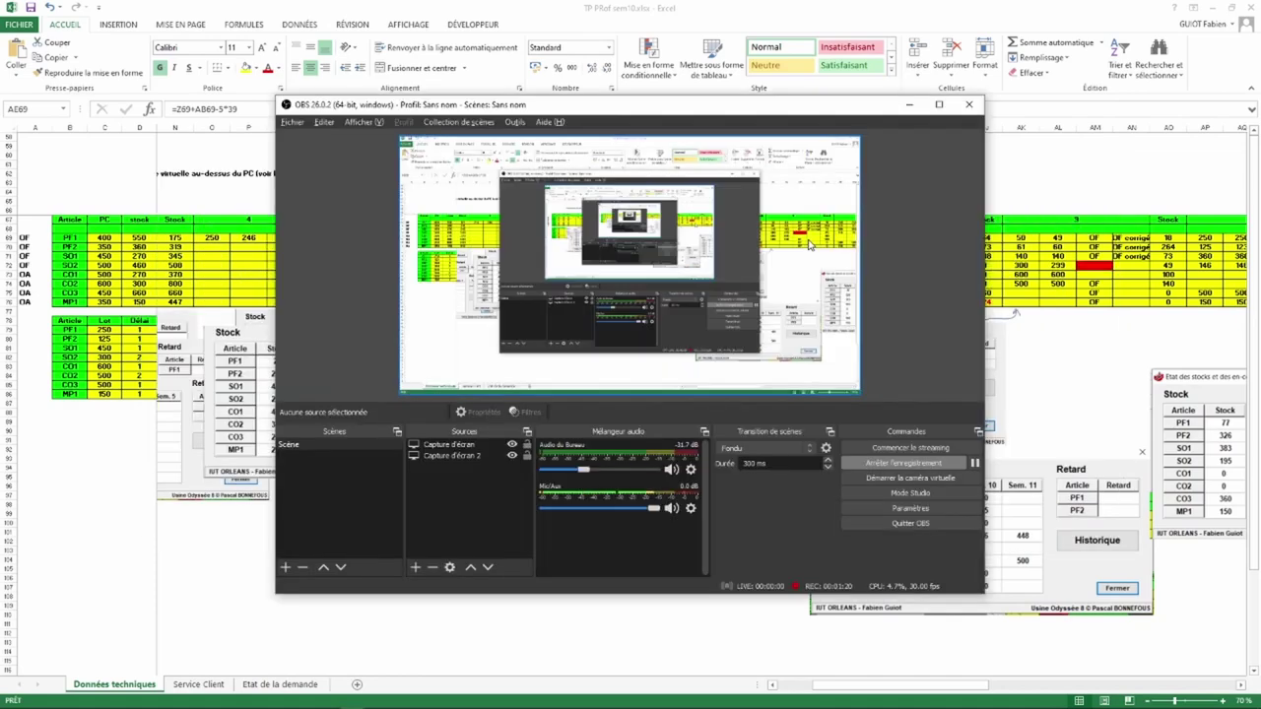
{"action": "key", "text": "alt+Tab"}
{"action": "key", "text": "alt+Tab"}
{"action": "key", "text": "alt+Tab"}
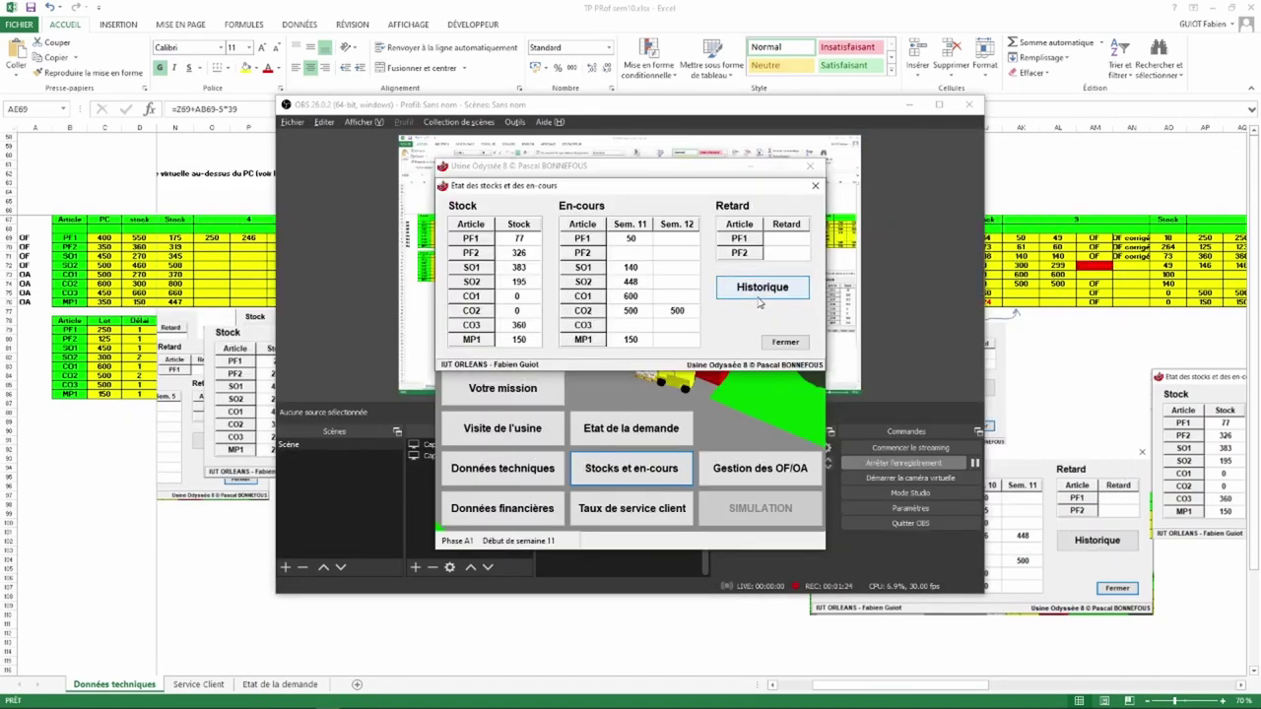
{"action": "left_click", "coordinate": [761, 288]}
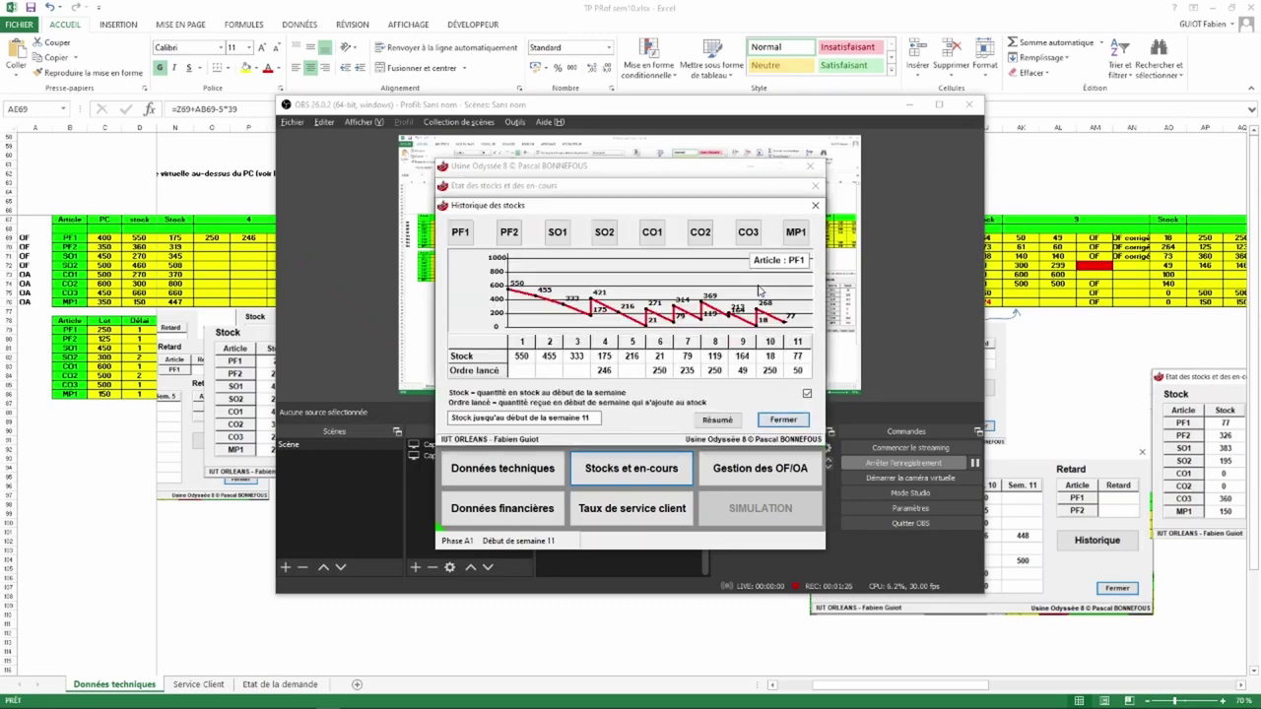
{"action": "left_click", "coordinate": [466, 235]}
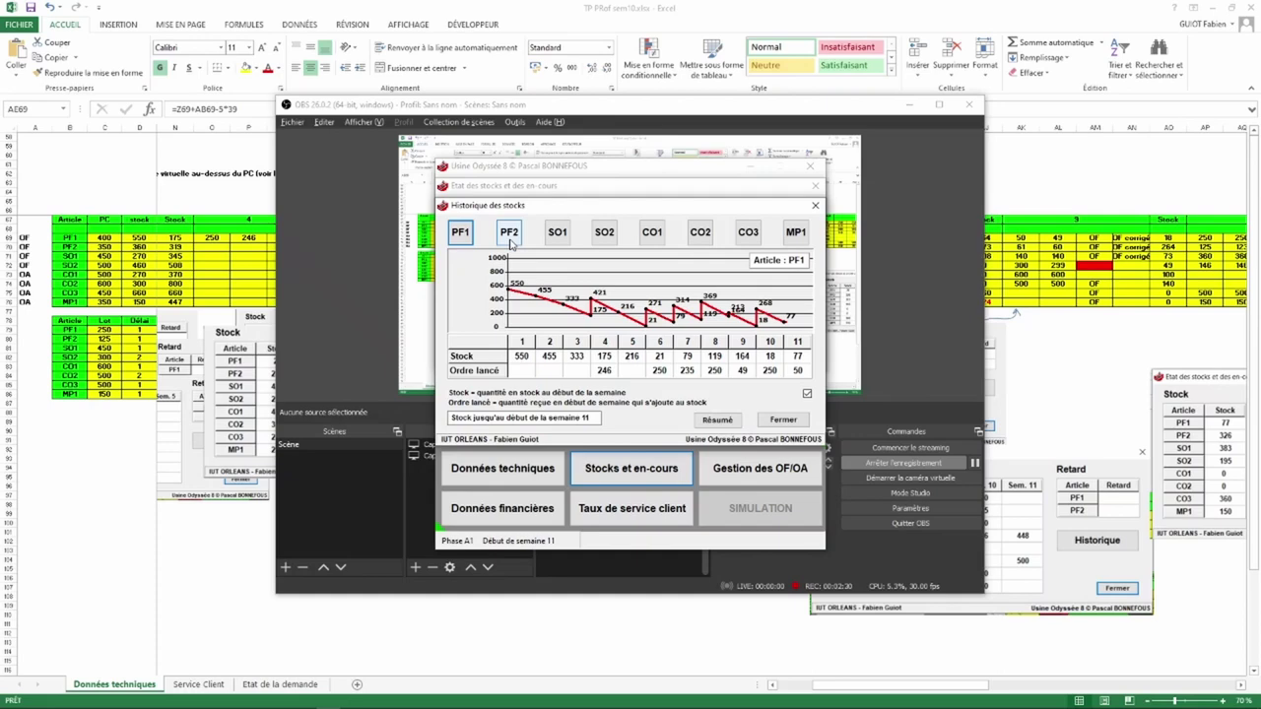
Return to the Excel workbook and examine the daily stock table used for PF1's average stock.
{"action": "key", "text": "alt+Tab"}
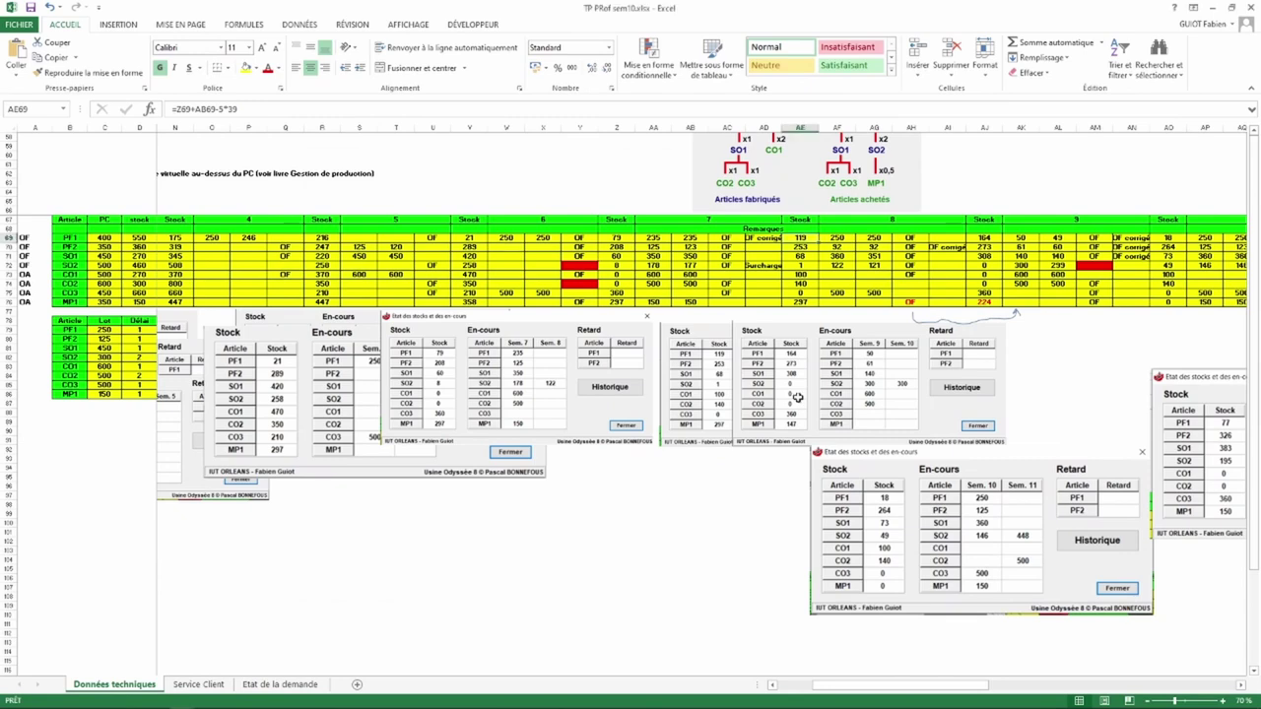
{"action": "scroll", "coordinate": [798, 397], "scroll_direction": "right", "scroll_amount": 5}
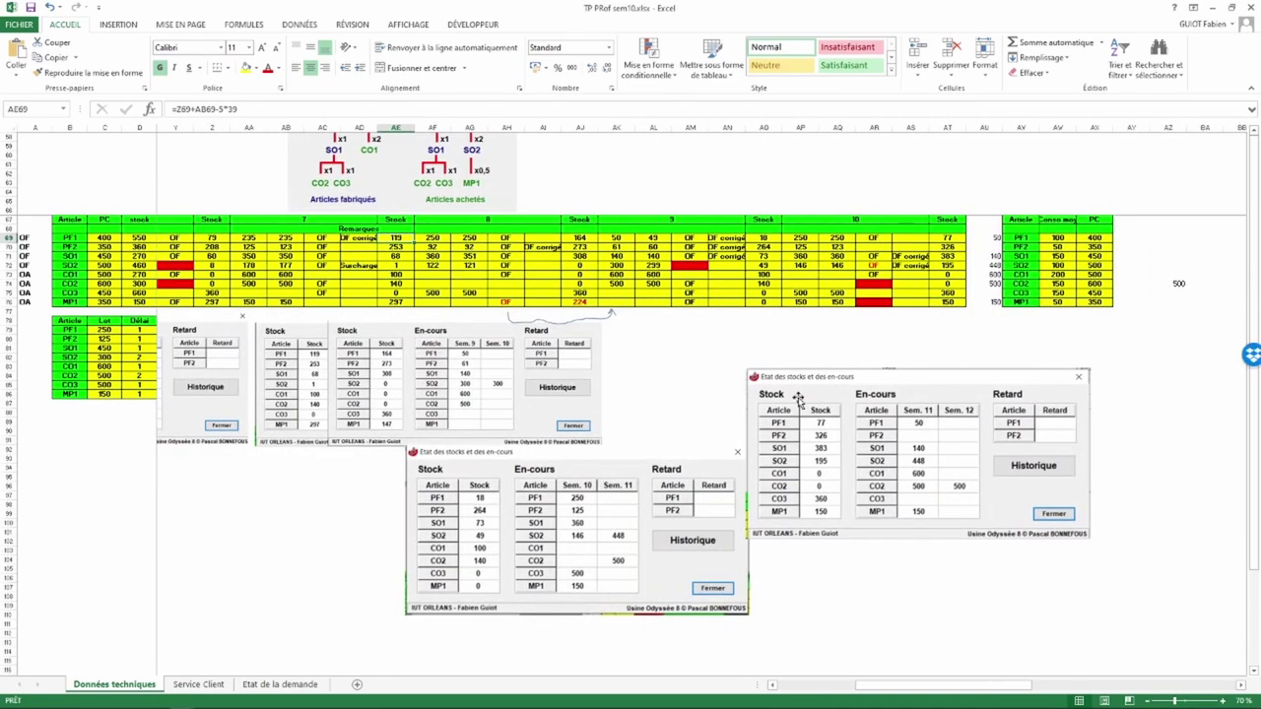
{"action": "scroll", "coordinate": [798, 397], "scroll_direction": "right", "scroll_amount": 7}
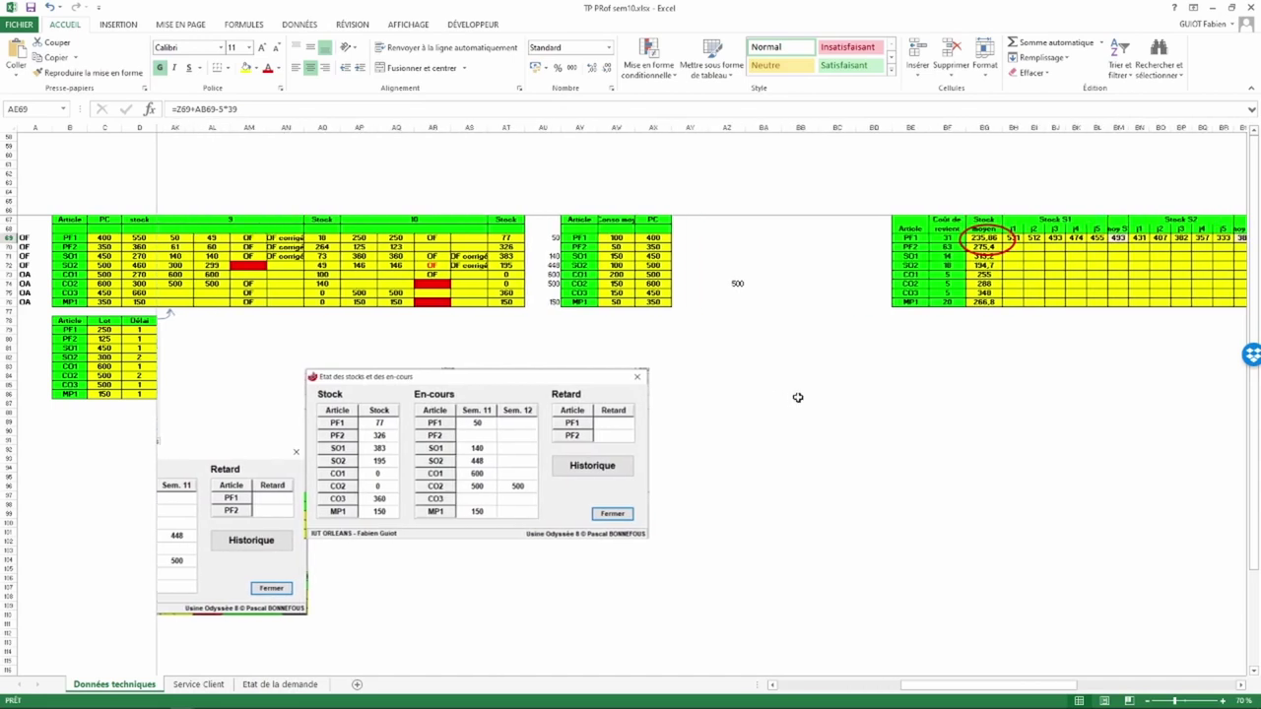
{"action": "scroll", "coordinate": [798, 397], "scroll_direction": "right", "scroll_amount": 8}
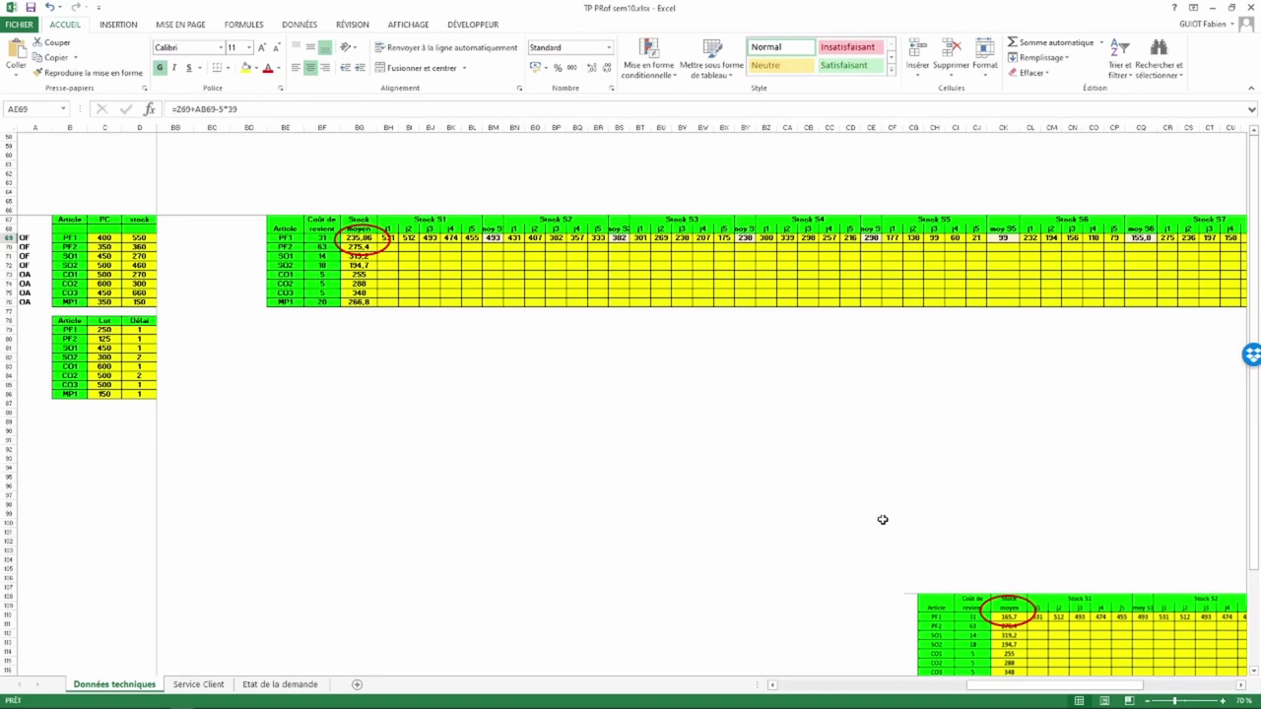
Narrow the week 9 average column (DI) in the daily stock table.
{"action": "left_click_drag", "start_coordinate": [993, 687], "coordinate": [1084, 687]}
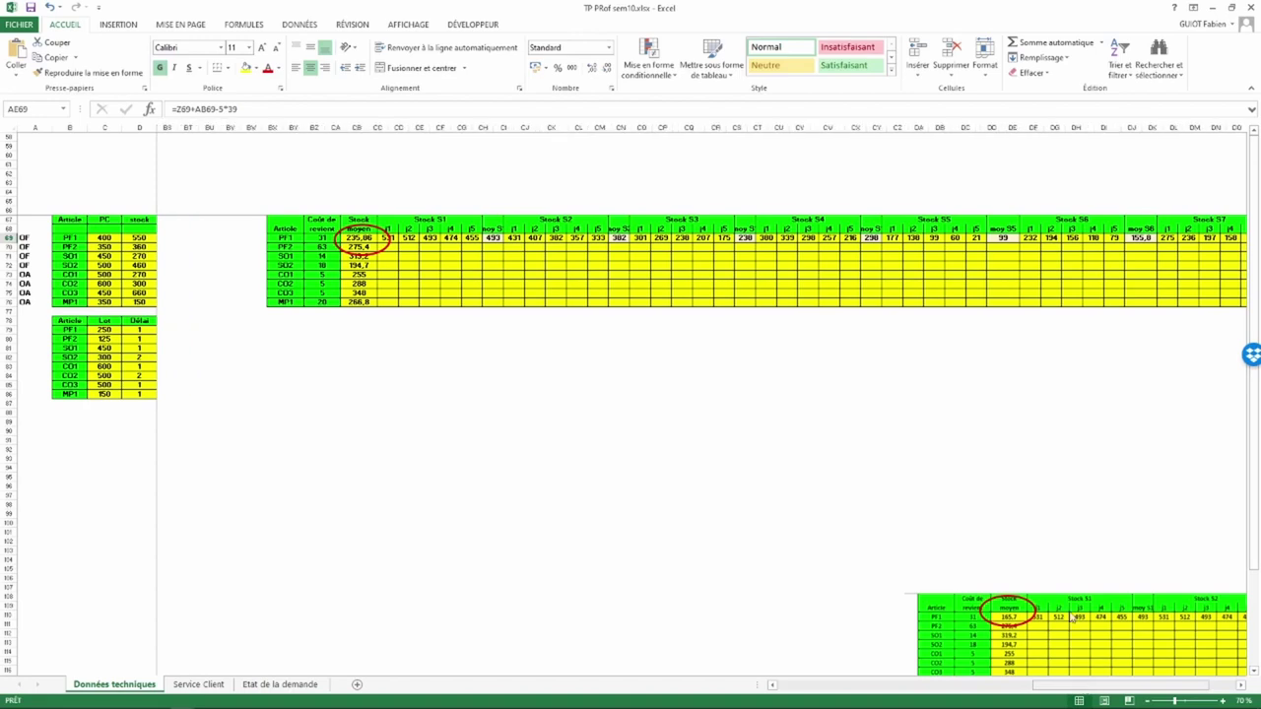
{"action": "scroll", "coordinate": [1088, 572], "scroll_direction": "right", "scroll_amount": 15}
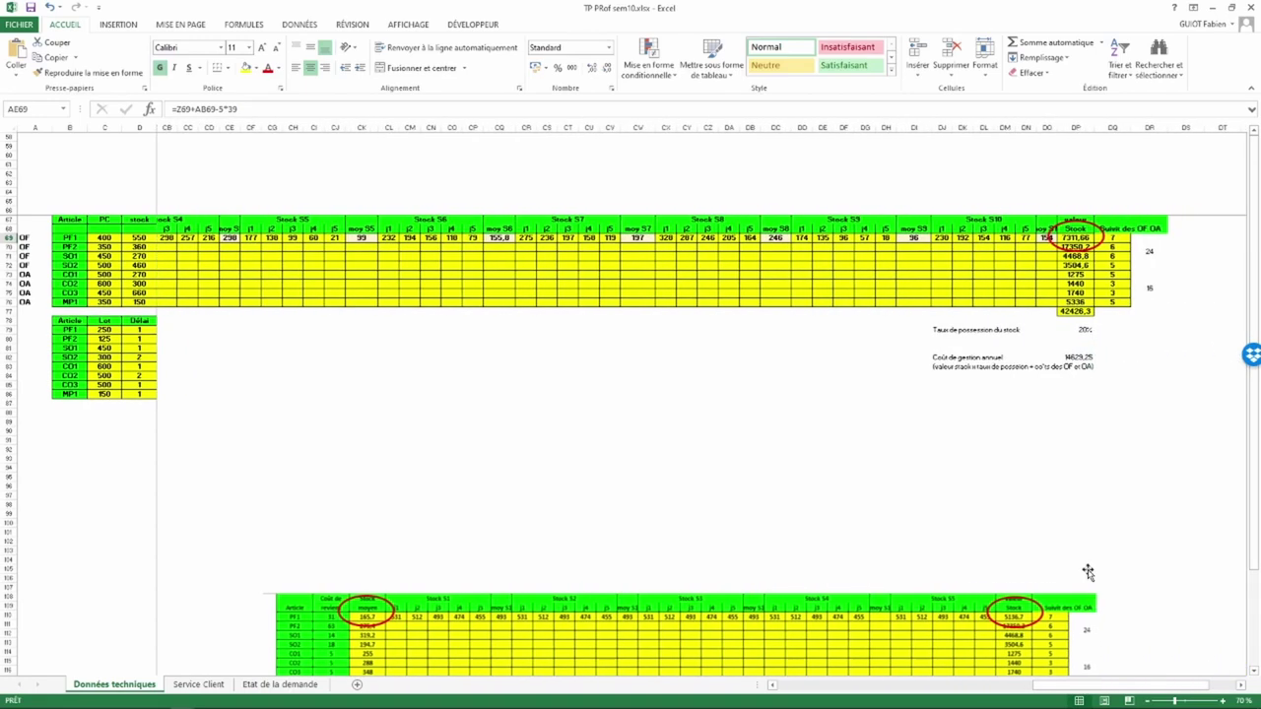
{"action": "scroll", "coordinate": [1087, 573], "scroll_direction": "left", "scroll_amount": 4}
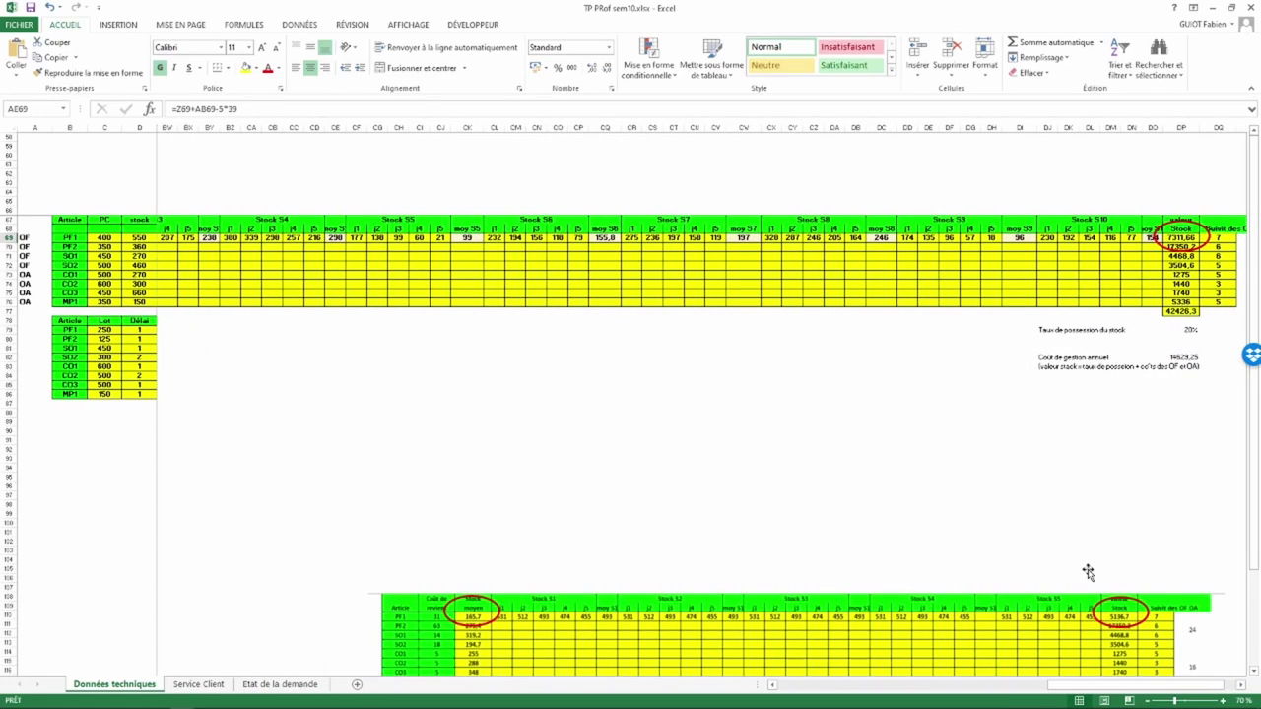
{"action": "scroll", "coordinate": [1087, 573], "scroll_direction": "left", "scroll_amount": 2}
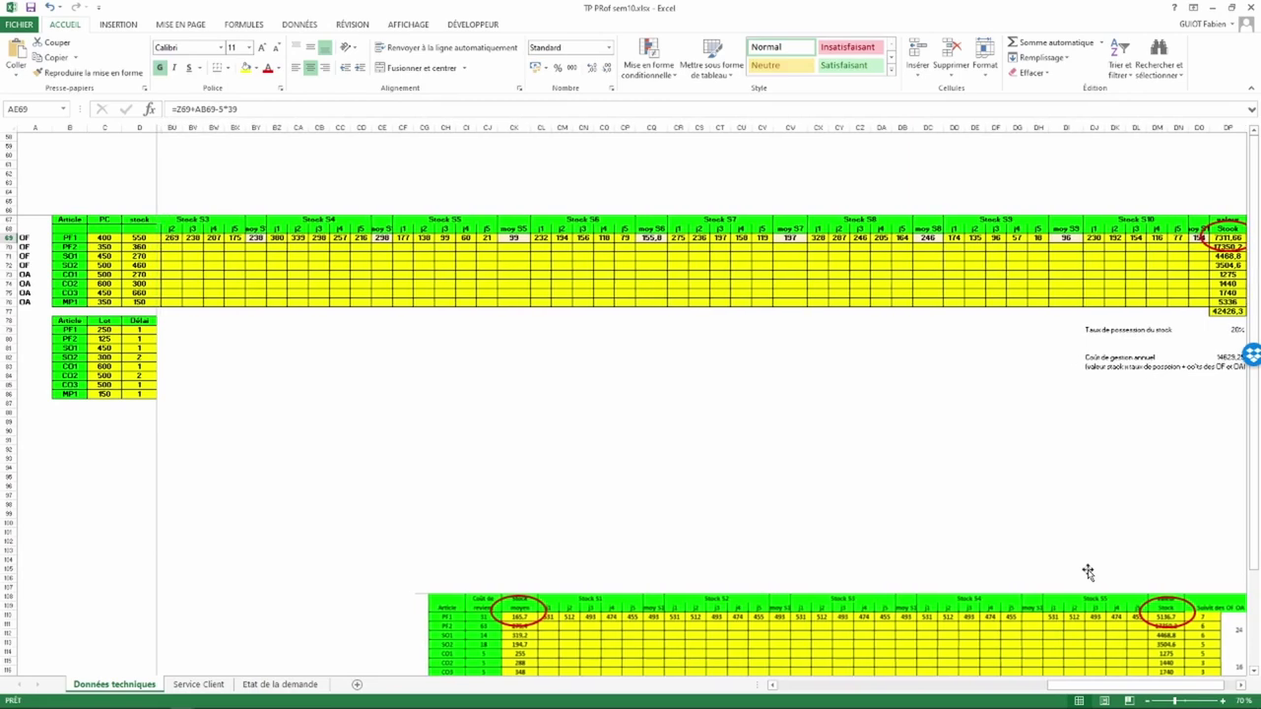
{"action": "scroll", "coordinate": [1088, 572], "scroll_direction": "left", "scroll_amount": 1}
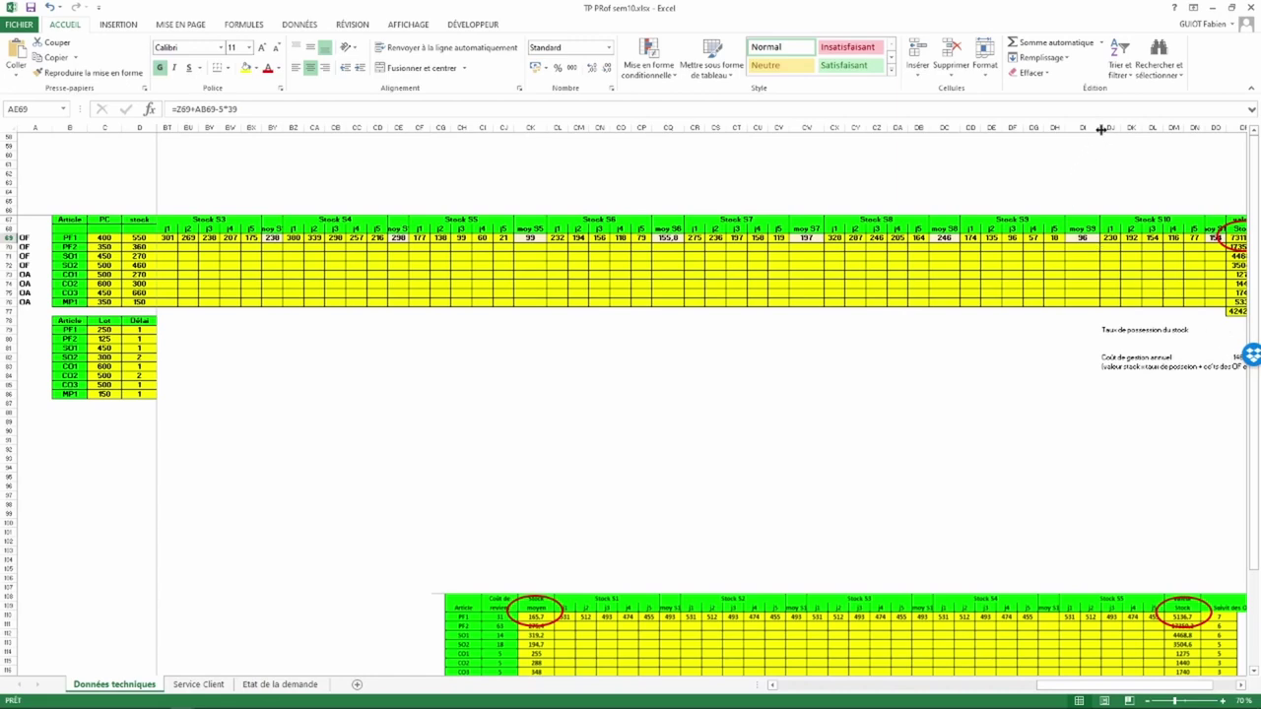
{"action": "left_click_drag", "start_coordinate": [1097, 128], "coordinate": [1091, 128]}
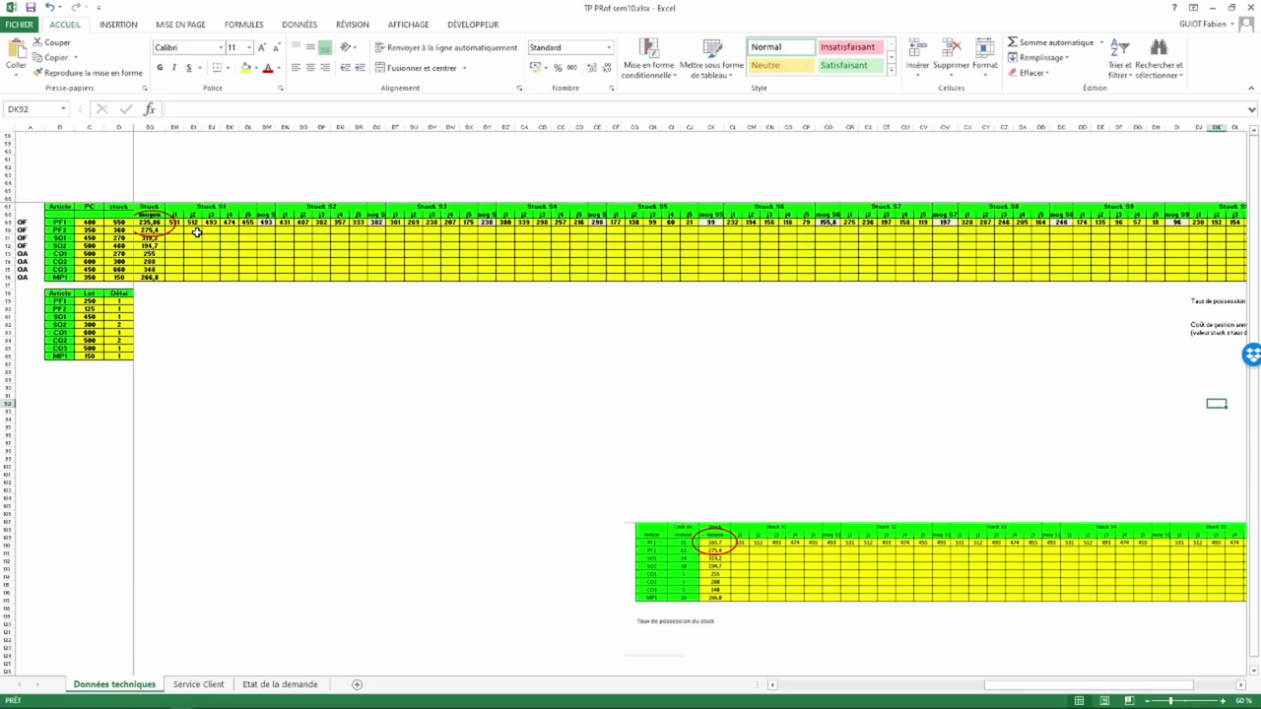
Inspect the formula for PF1's stock value in DP69 together with the average stock and unit cost cells it references, keeping it as is.
{"action": "scroll", "coordinate": [197, 232], "scroll_direction": "up", "scroll_amount": 3}
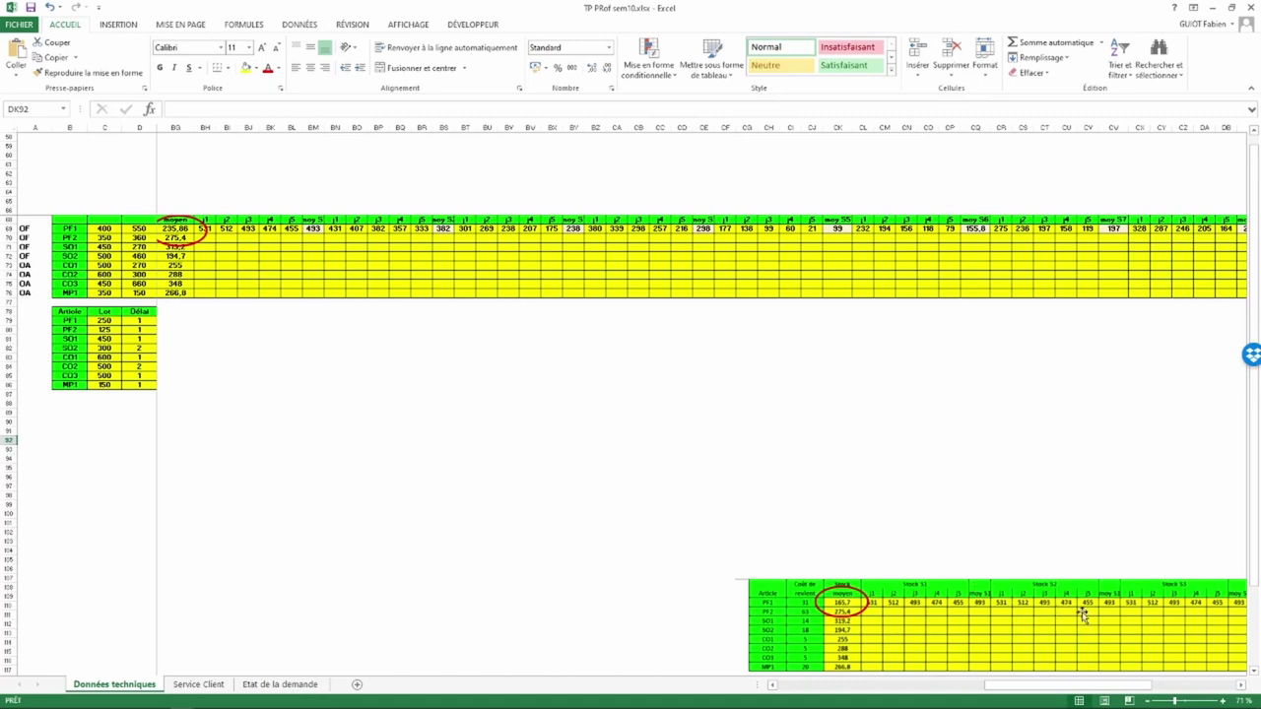
{"action": "right_click", "coordinate": [1115, 686]}
{"action": "right_click", "coordinate": [1123, 690]}
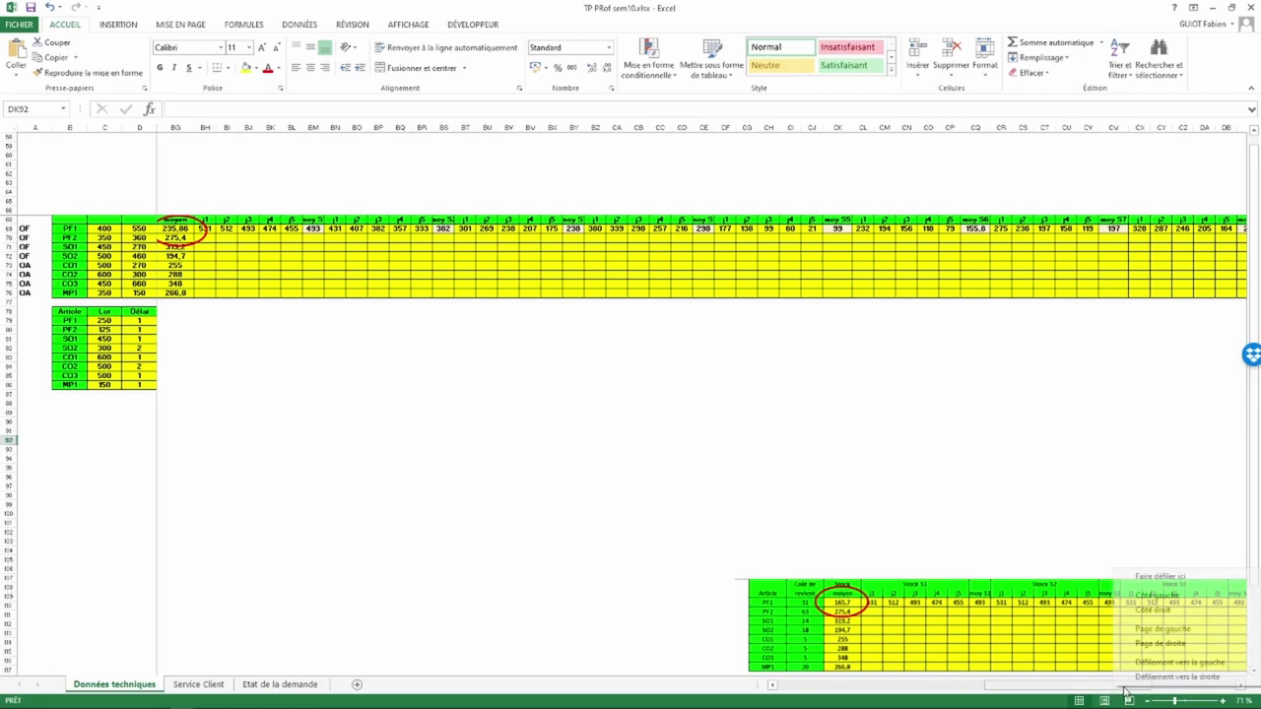
{"action": "left_click_drag", "start_coordinate": [1050, 690], "coordinate": [1123, 673]}
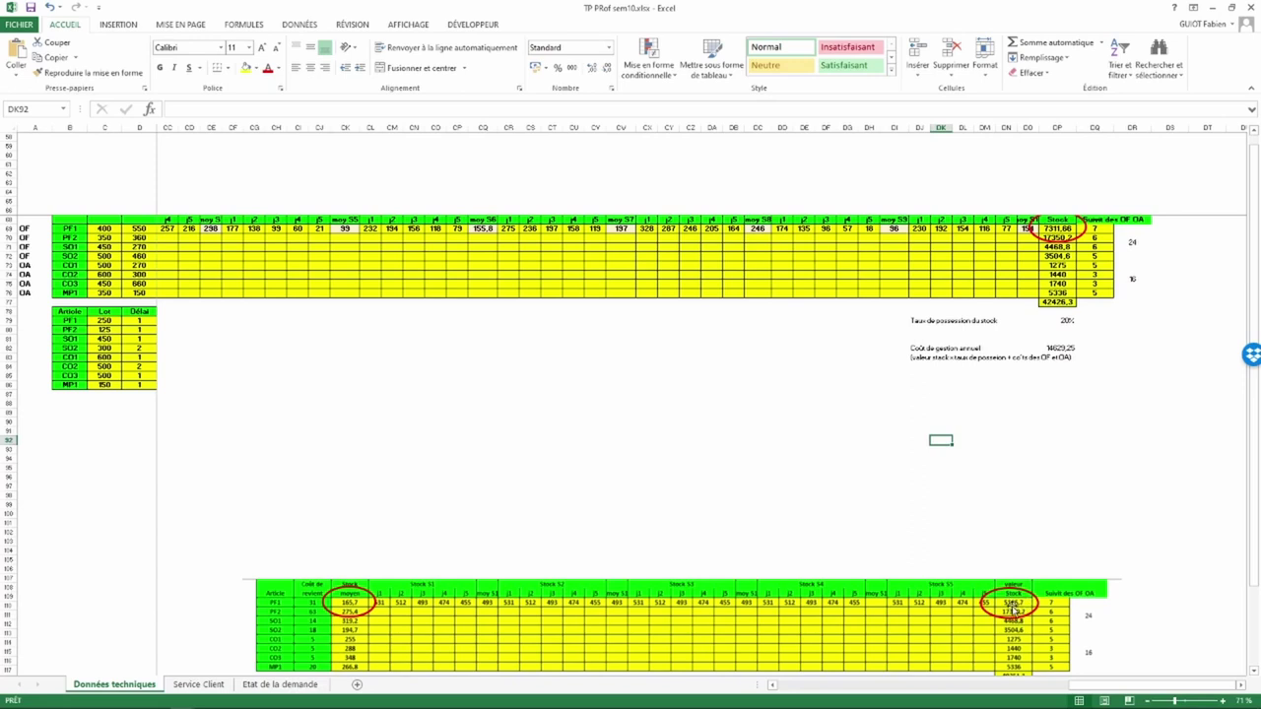
{"action": "left_click", "coordinate": [1058, 228]}
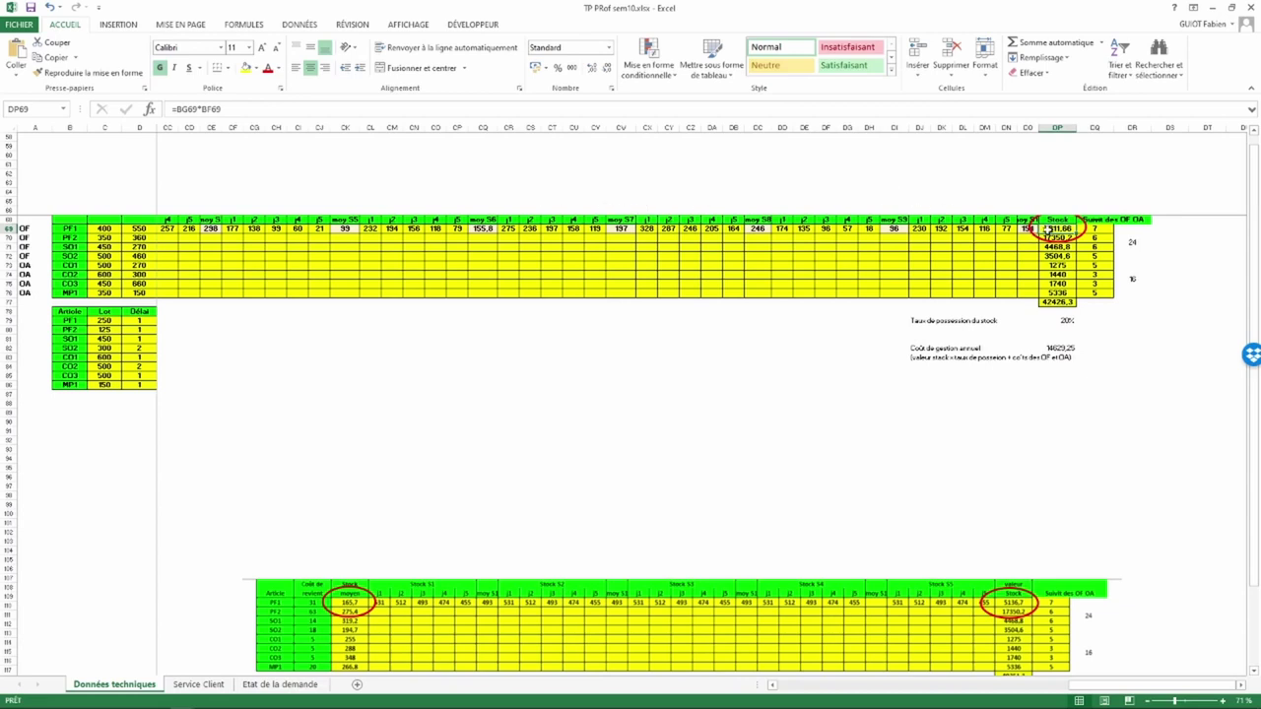
{"action": "double_click", "coordinate": [1051, 228]}
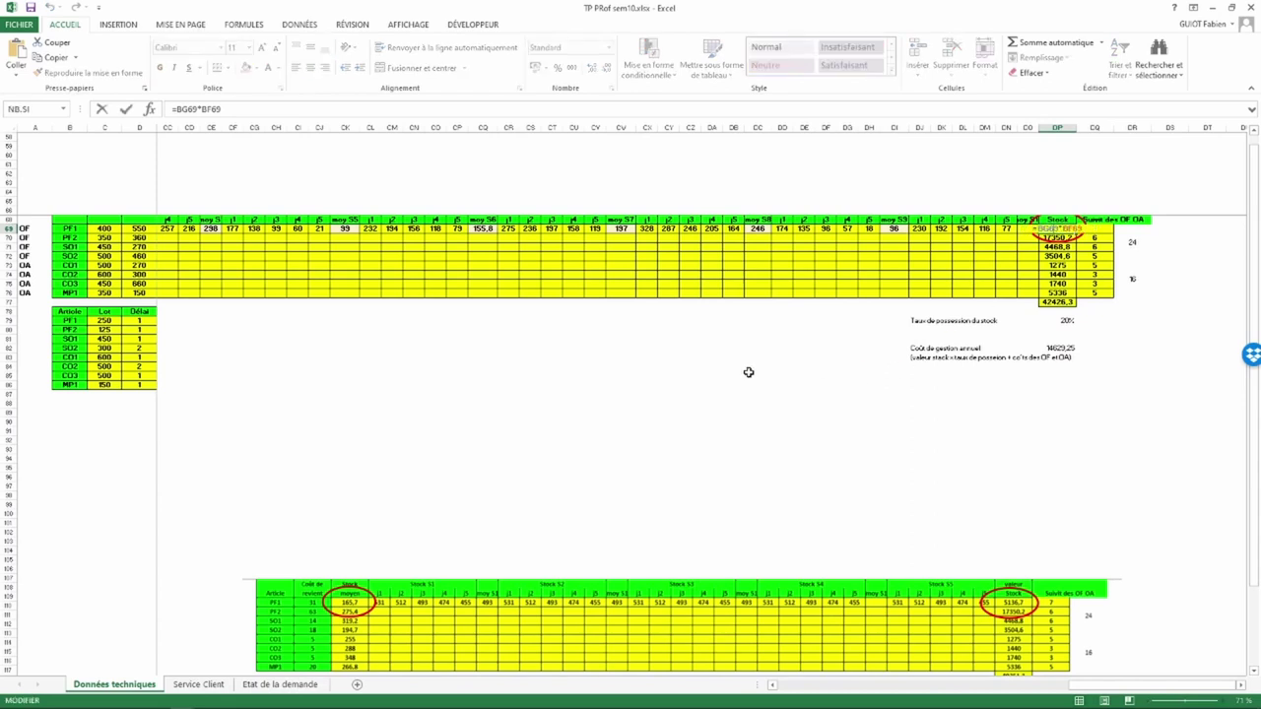
{"action": "scroll", "coordinate": [748, 373], "scroll_direction": "left", "scroll_amount": 6}
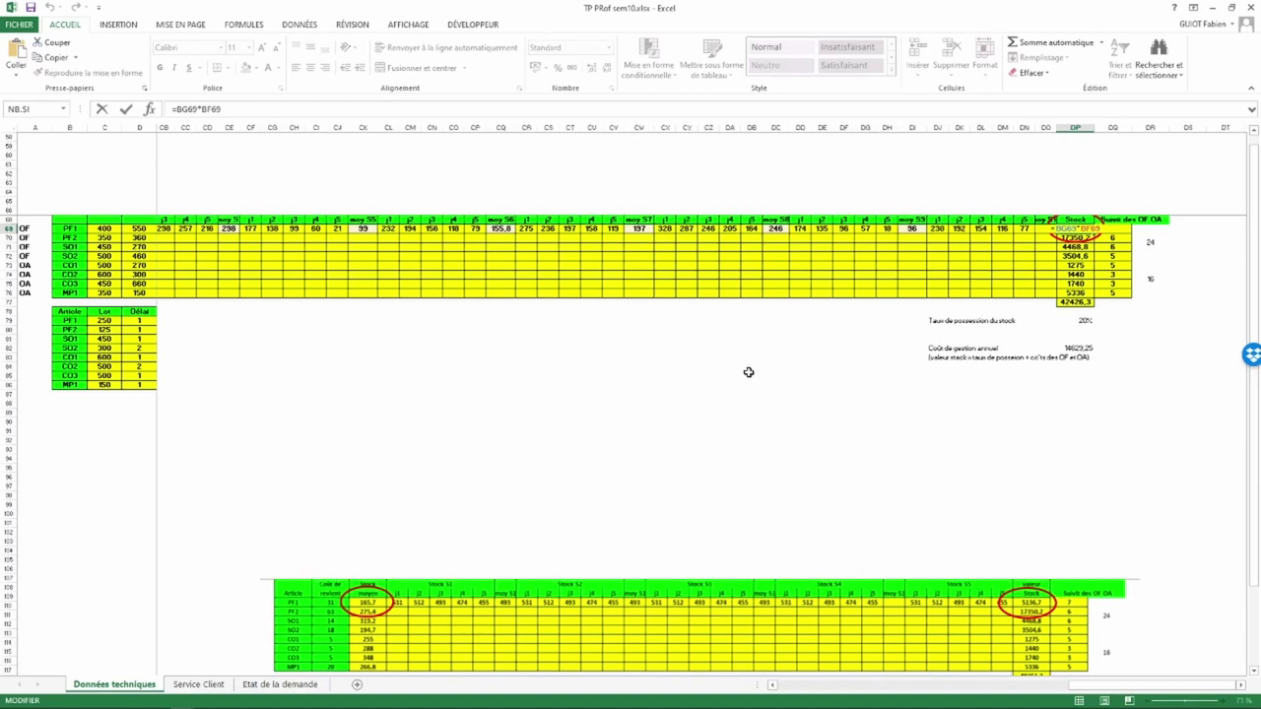
{"action": "scroll", "coordinate": [748, 372], "scroll_direction": "left", "scroll_amount": 8}
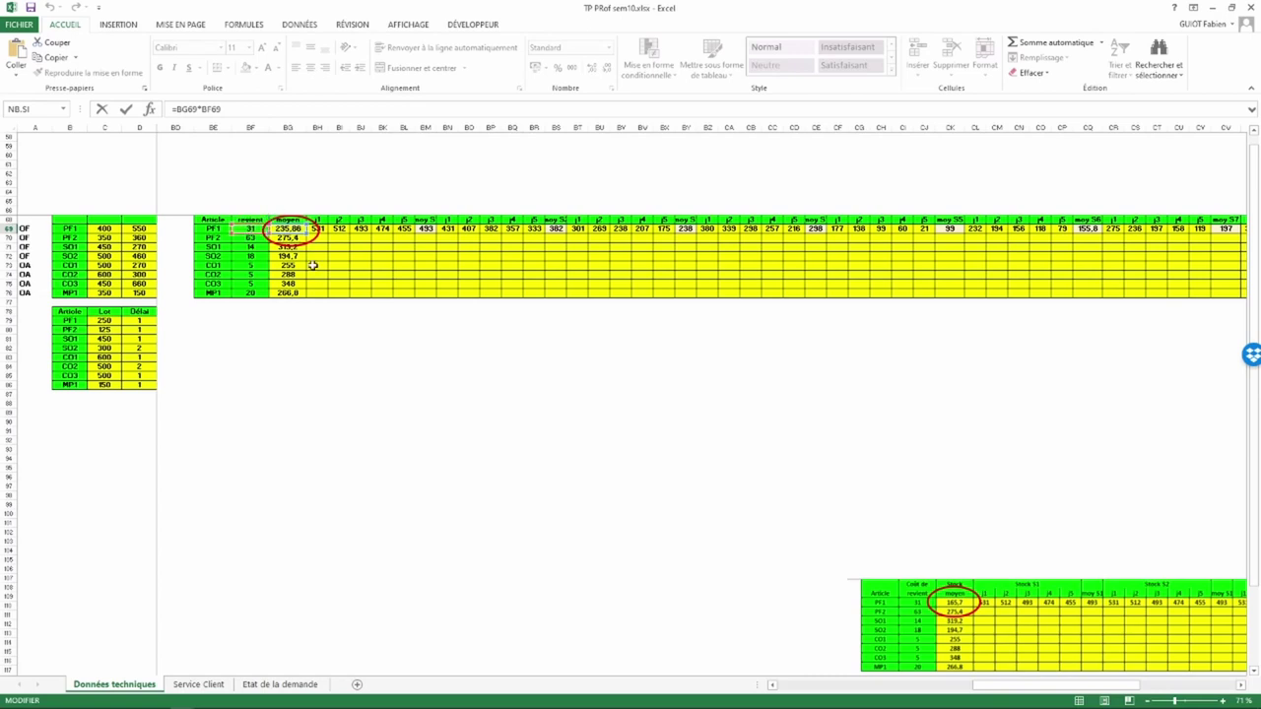
{"action": "scroll", "coordinate": [412, 362], "scroll_direction": "right", "scroll_amount": 6}
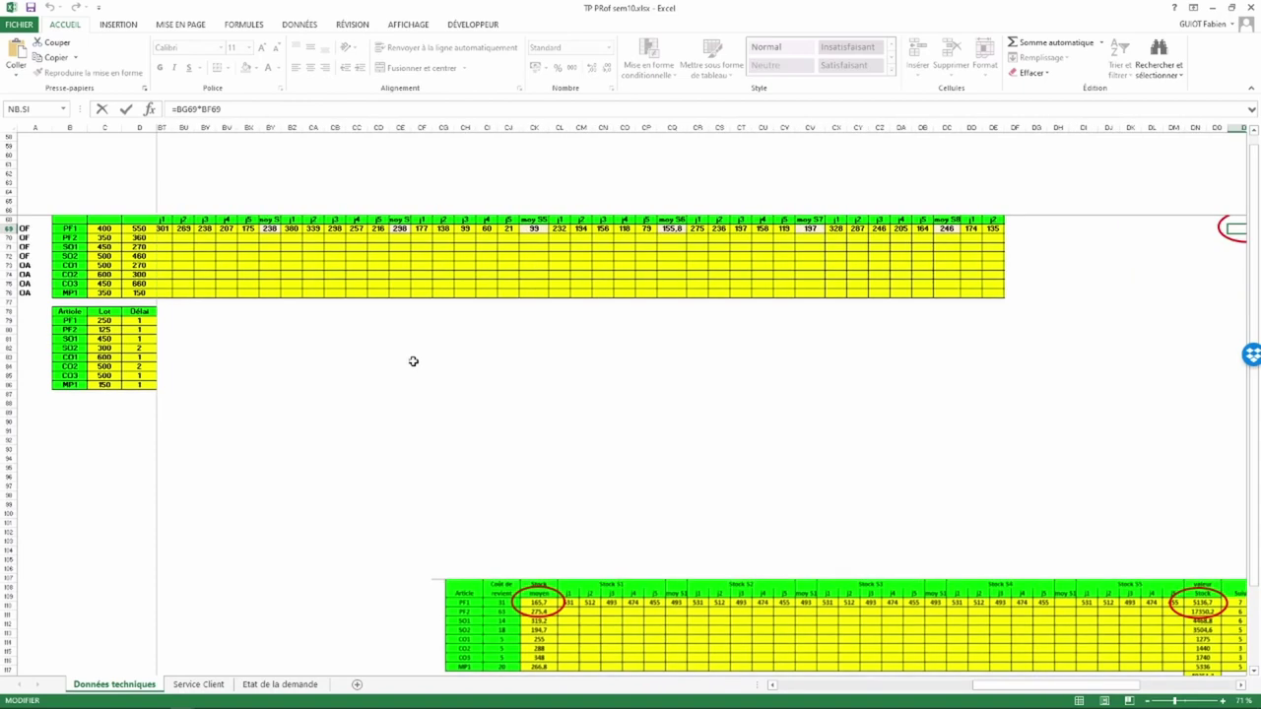
{"action": "scroll", "coordinate": [412, 361], "scroll_direction": "right", "scroll_amount": 3}
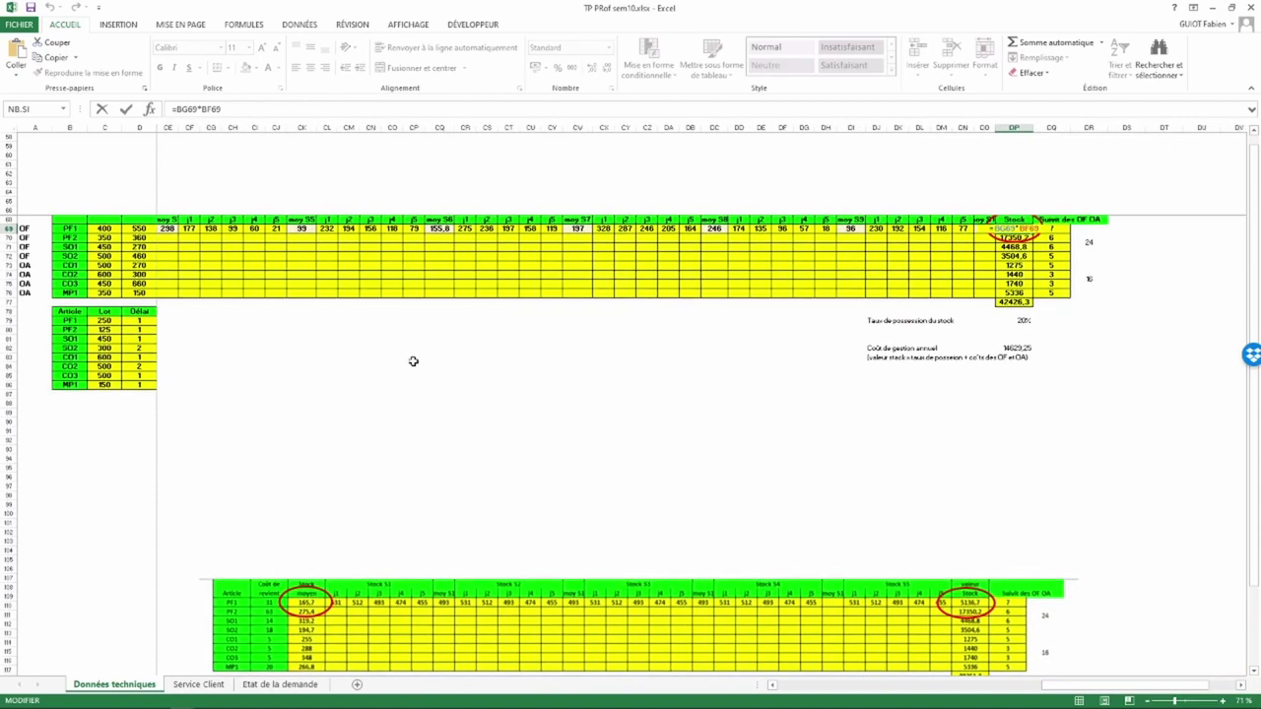
{"action": "key", "text": "Return"}
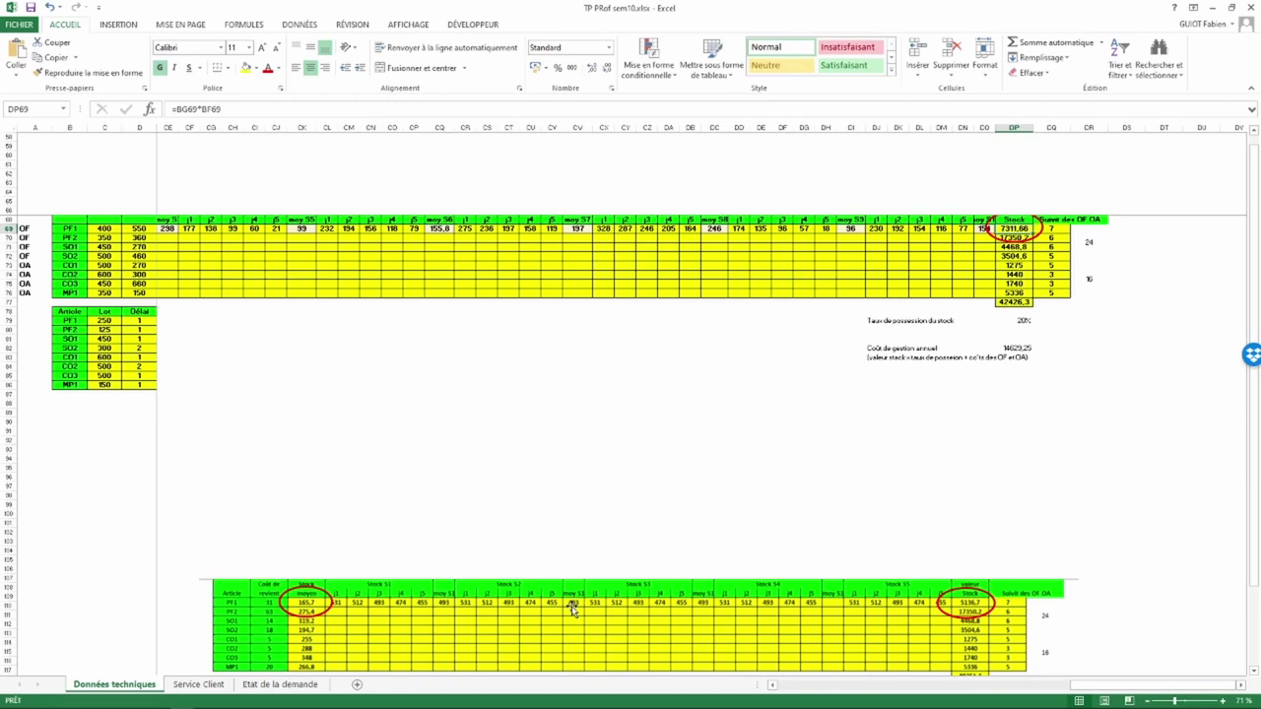
Switch to Usine Odyssée 8 to review PF1's stock history chart and return to the Excel workbook.
{"action": "key", "text": "alt+Tab"}
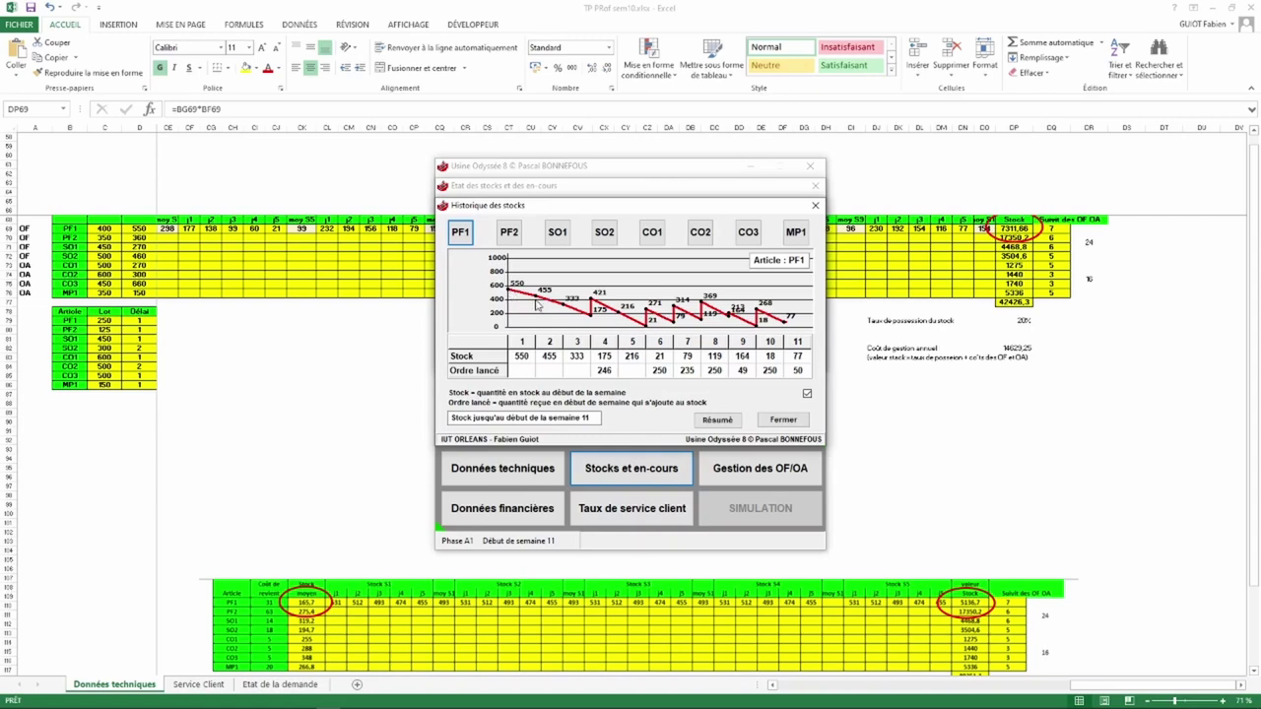
{"action": "key", "text": "alt+Tab"}
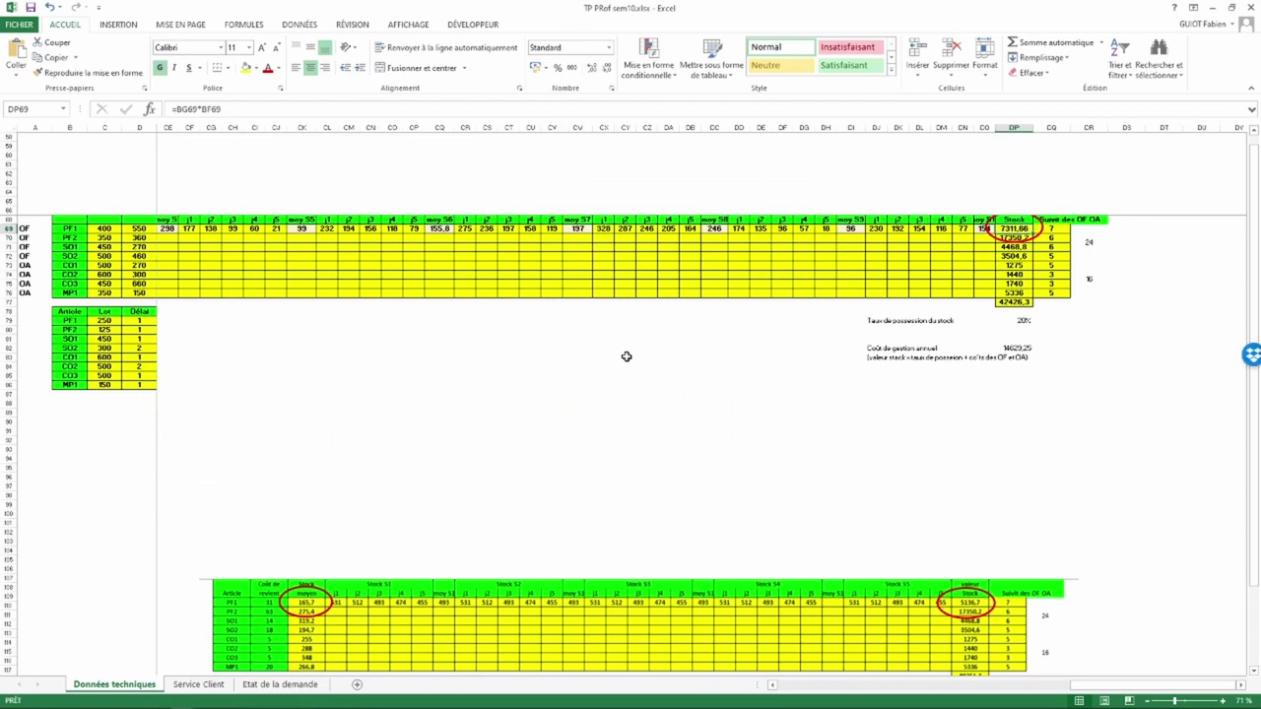
{"action": "left_click", "coordinate": [669, 610]}
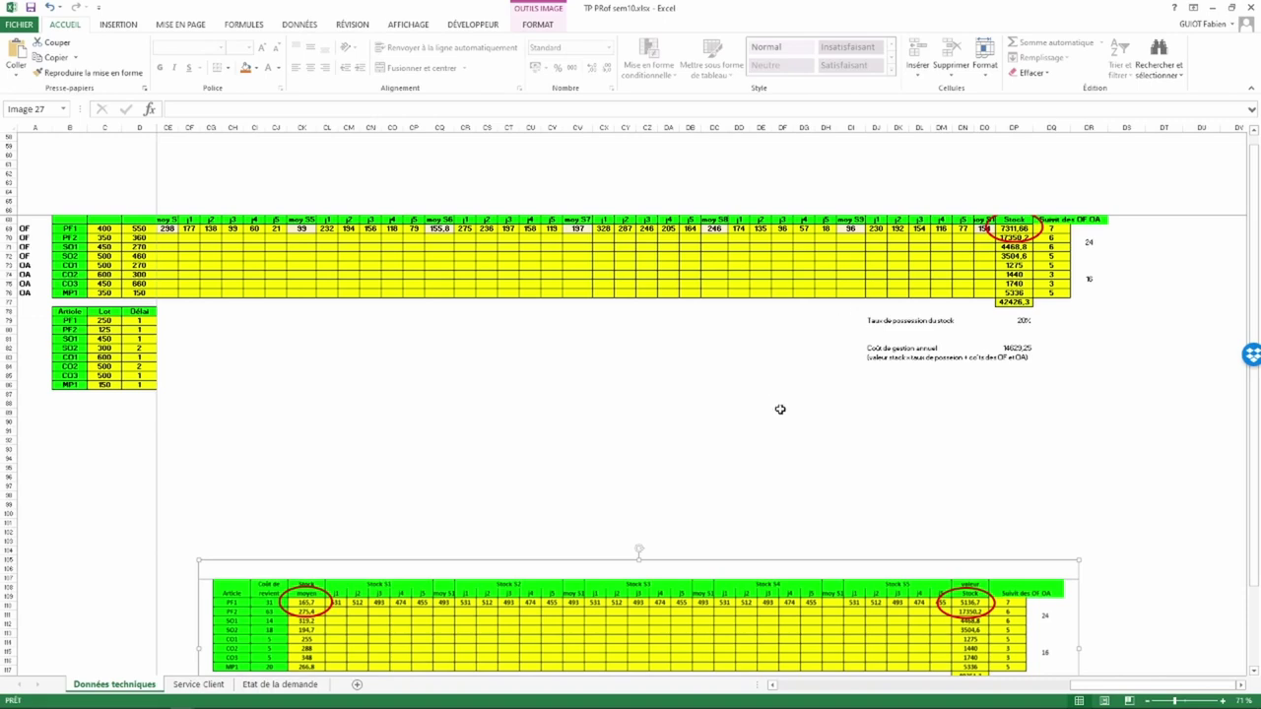
Check PF1's daily stock formulas for week 1 and the MOYENNE formula for that week in BM69.
{"action": "scroll", "coordinate": [779, 409], "scroll_direction": "left", "scroll_amount": 15}
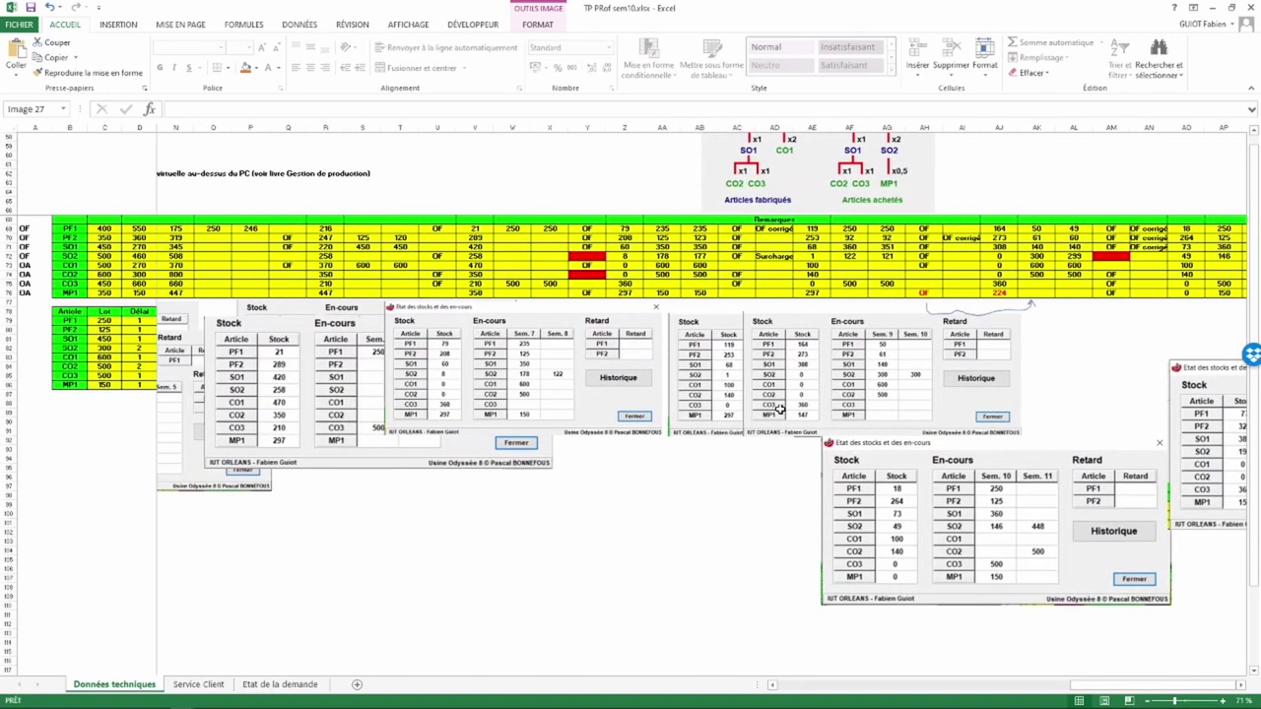
{"action": "scroll", "coordinate": [779, 409], "scroll_direction": "right", "scroll_amount": 3}
{"action": "scroll", "coordinate": [779, 409], "scroll_direction": "right", "scroll_amount": 3}
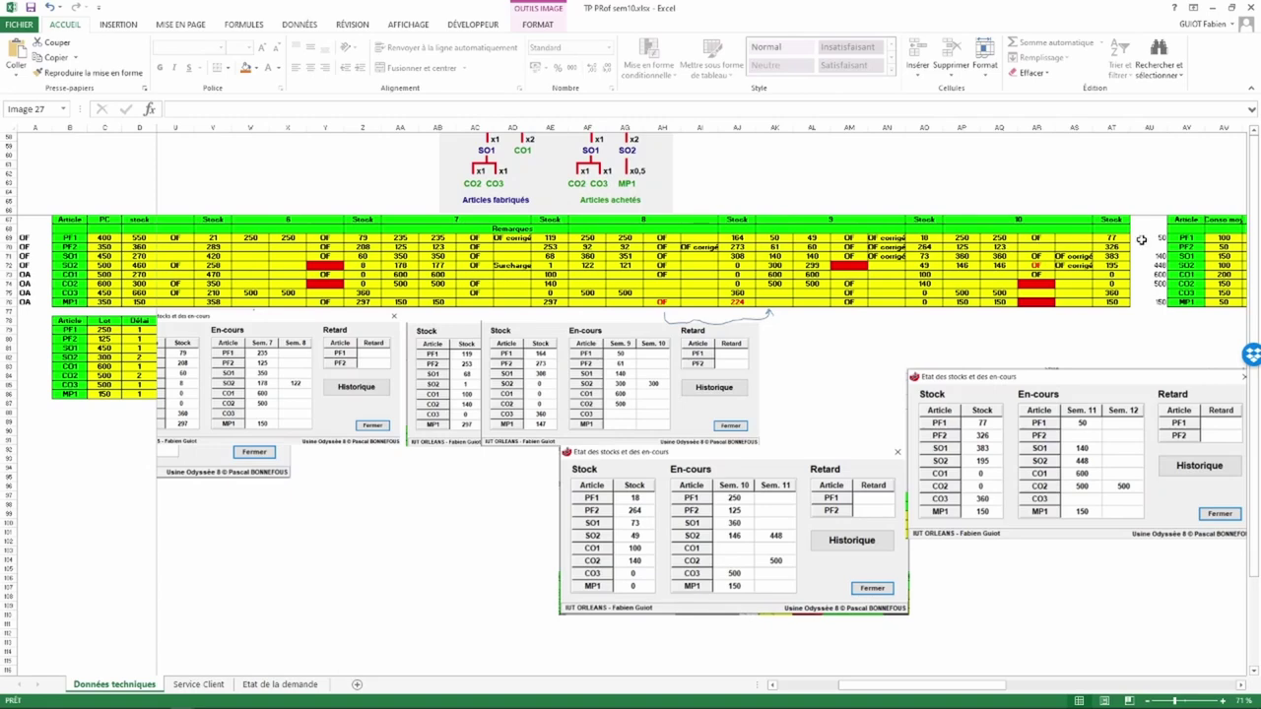
{"action": "scroll", "coordinate": [1130, 254], "scroll_direction": "right", "scroll_amount": 3}
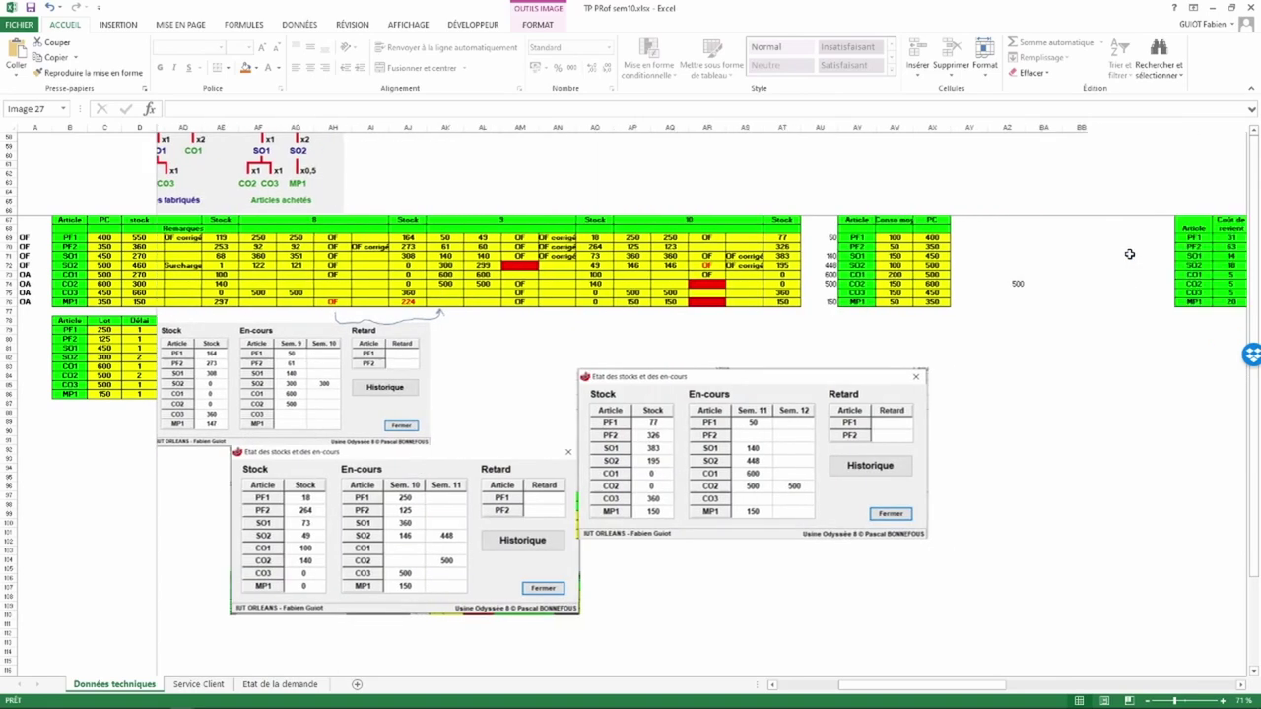
{"action": "scroll", "coordinate": [1130, 254], "scroll_direction": "right", "scroll_amount": 5}
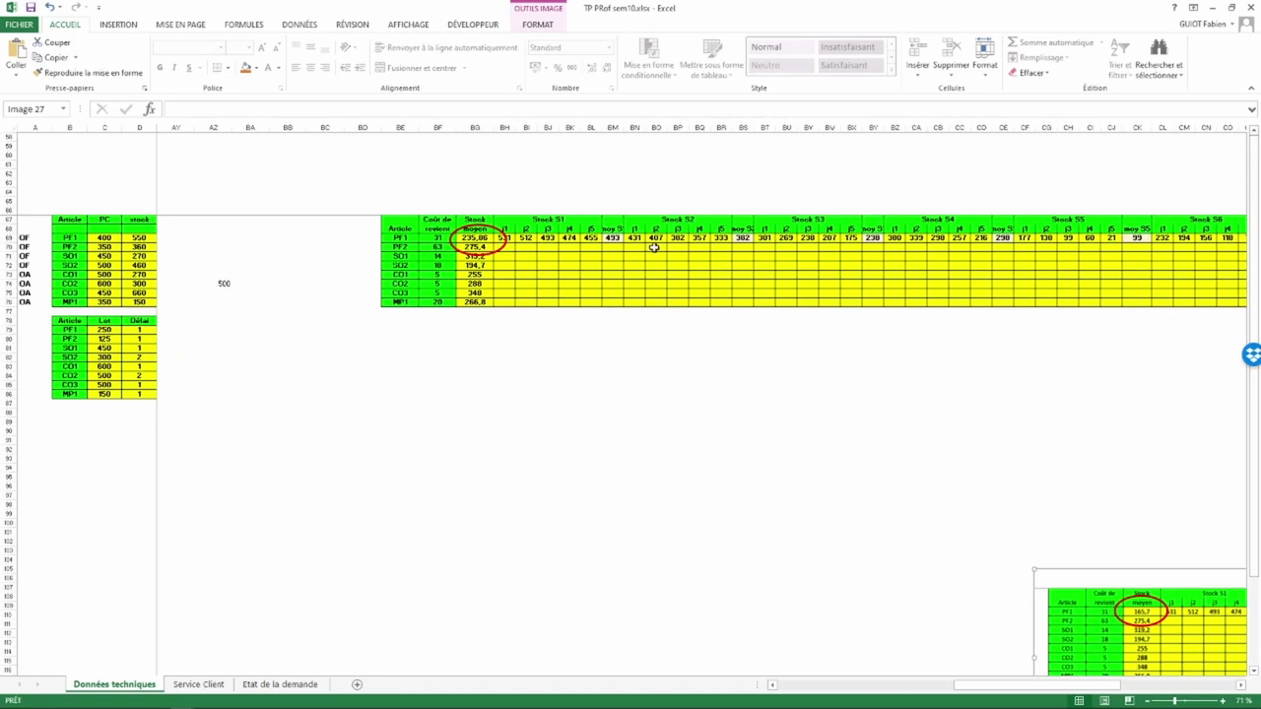
{"action": "scroll", "coordinate": [654, 247], "scroll_direction": "right", "scroll_amount": 2}
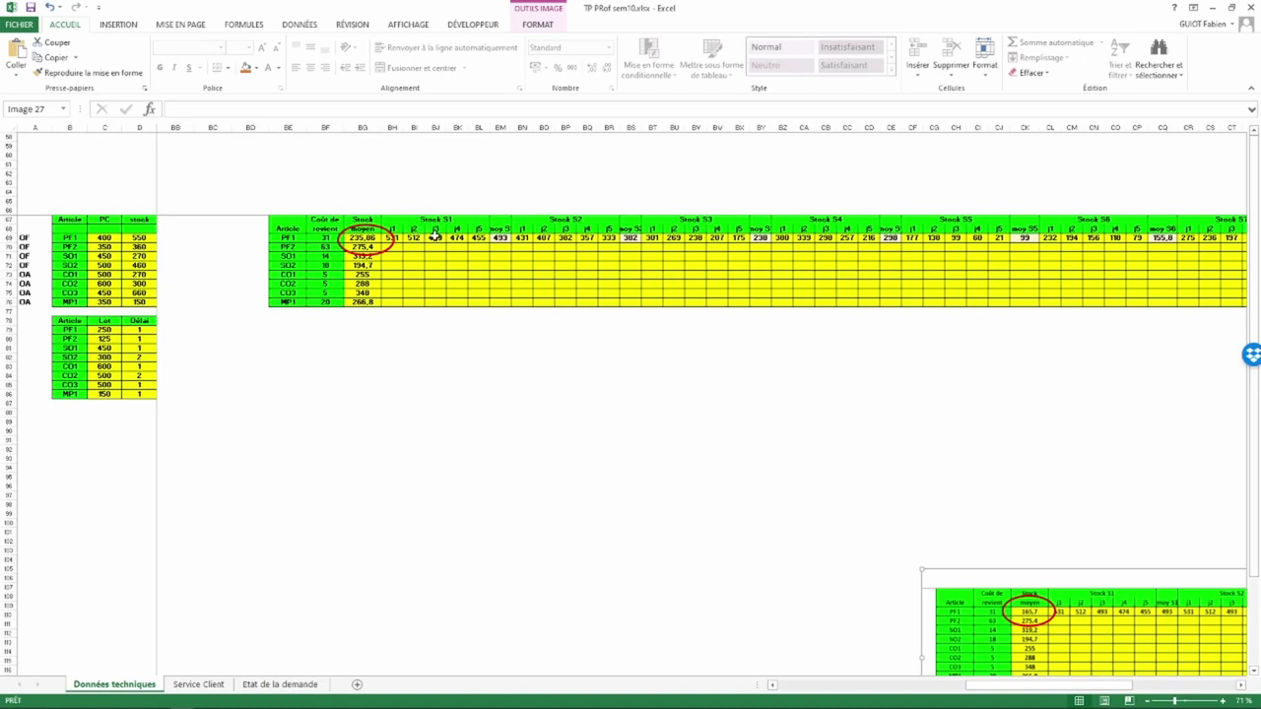
{"action": "left_click", "coordinate": [398, 238]}
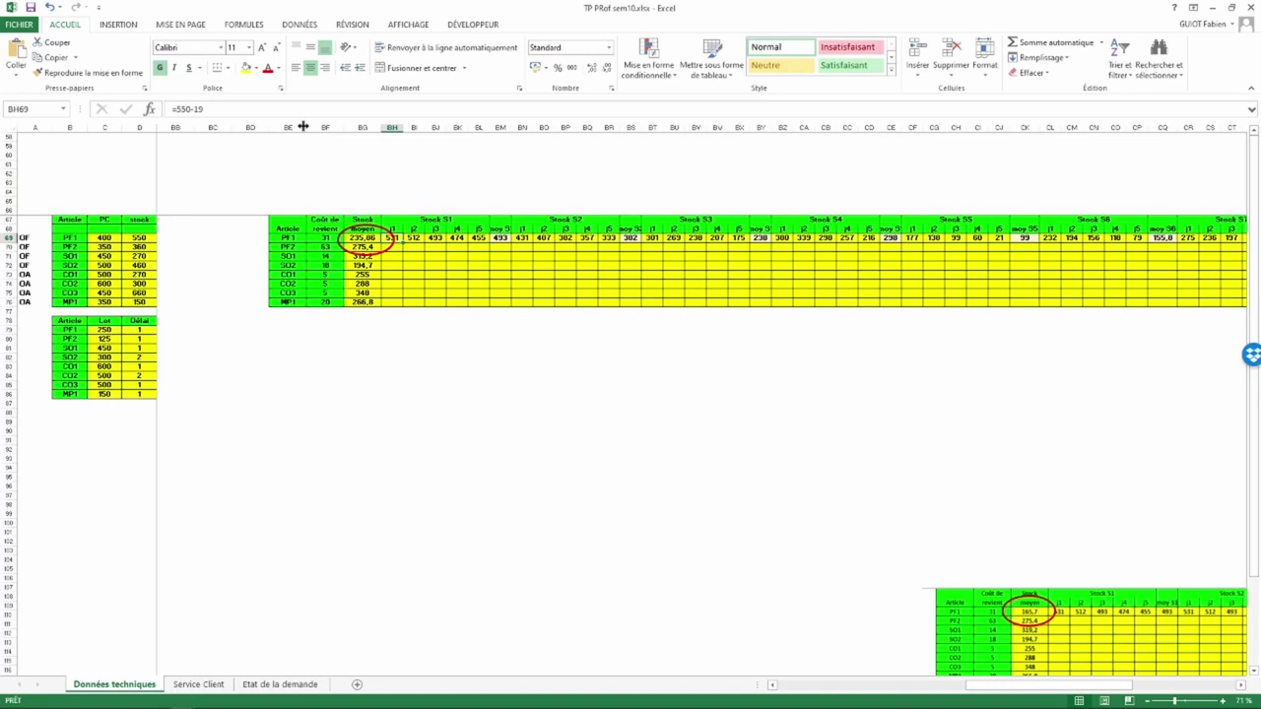
{"action": "key", "text": "Right"}
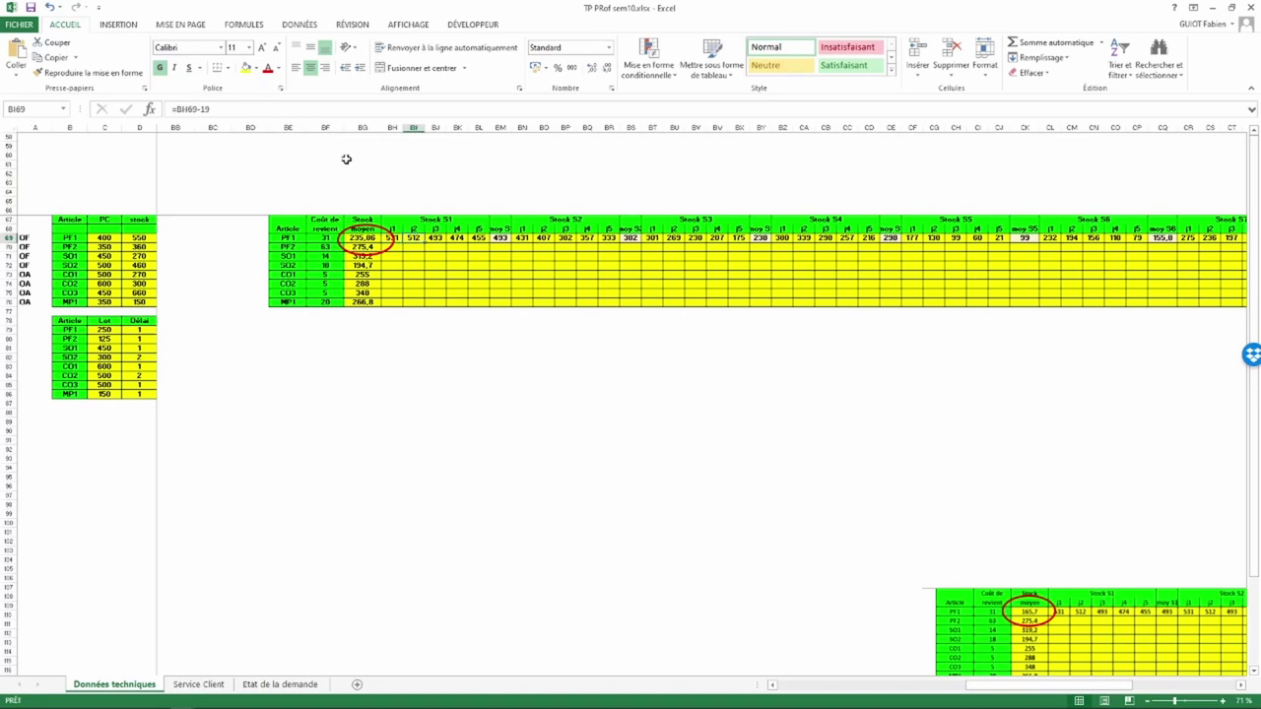
{"action": "key", "text": "Right"}
{"action": "key", "text": "Right"}
{"action": "key", "text": "Right"}
{"action": "key", "text": "Right"}
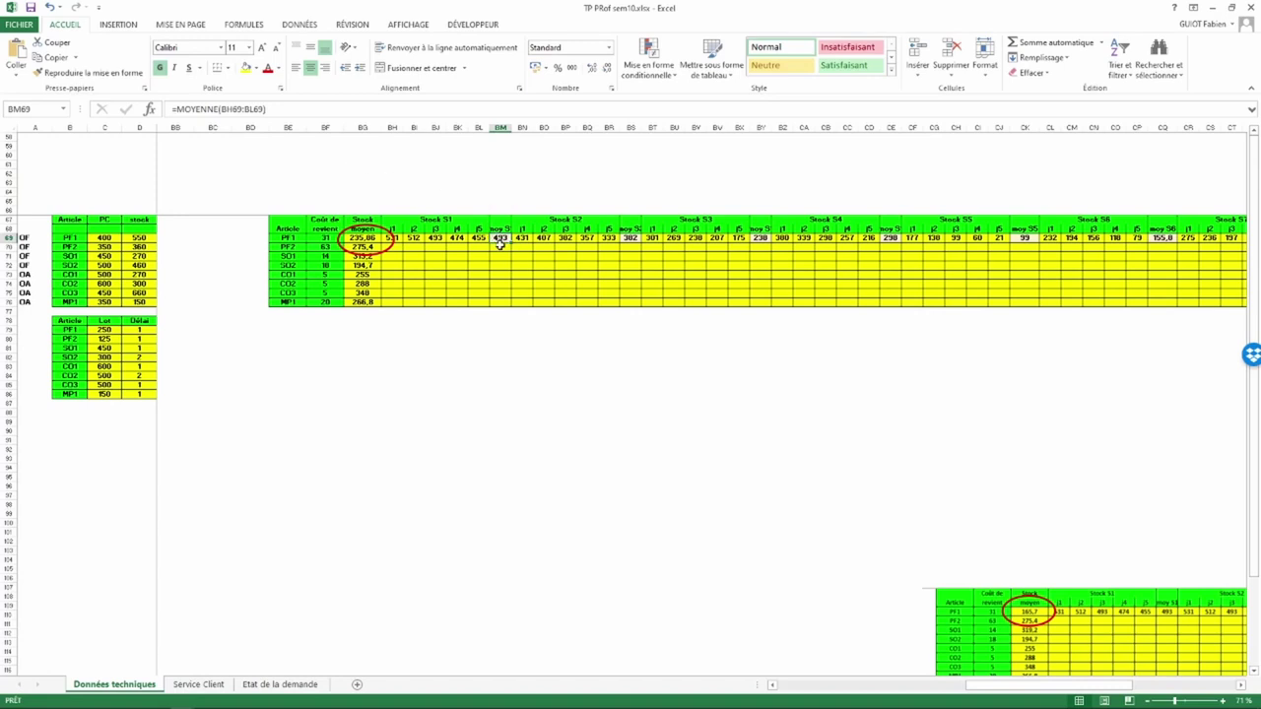
Check PF1's daily stock formulas for week 2, from BN69 to BR69.
{"action": "key", "text": "Right"}
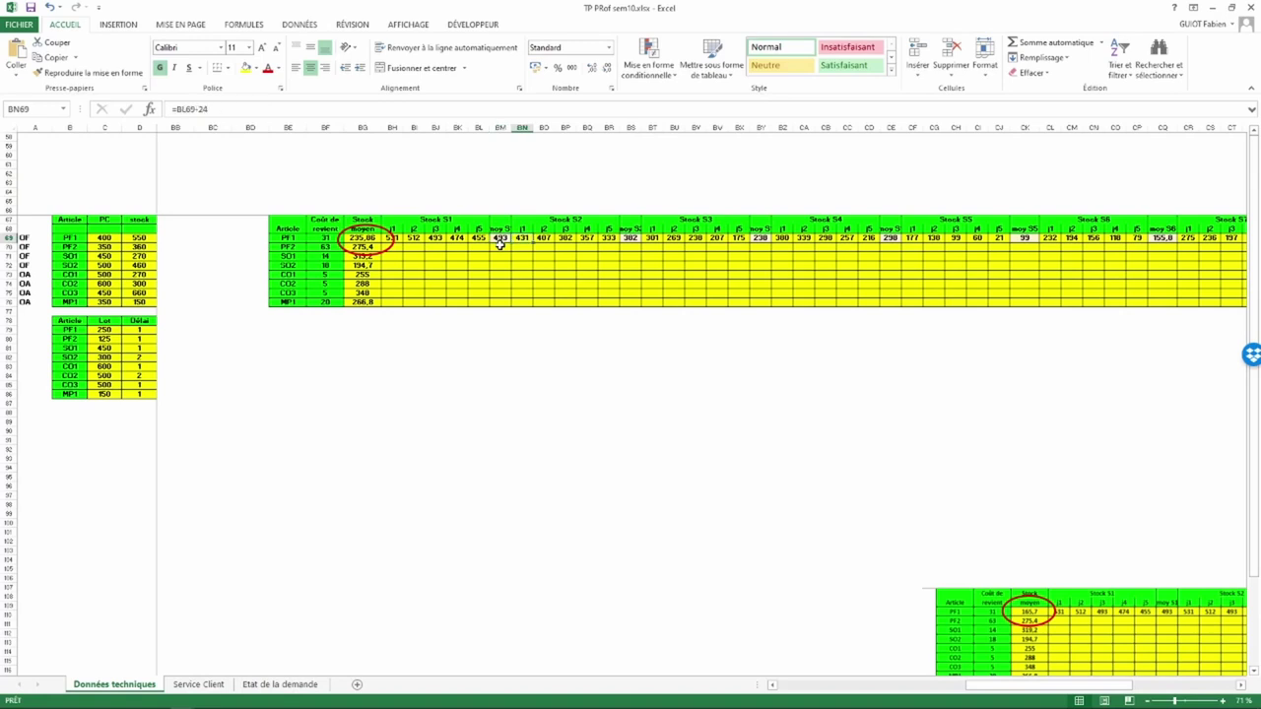
{"action": "key", "text": "Right"}
{"action": "key", "text": "Right"}
{"action": "left_click", "coordinate": [593, 240]}
{"action": "left_click", "coordinate": [609, 238]}
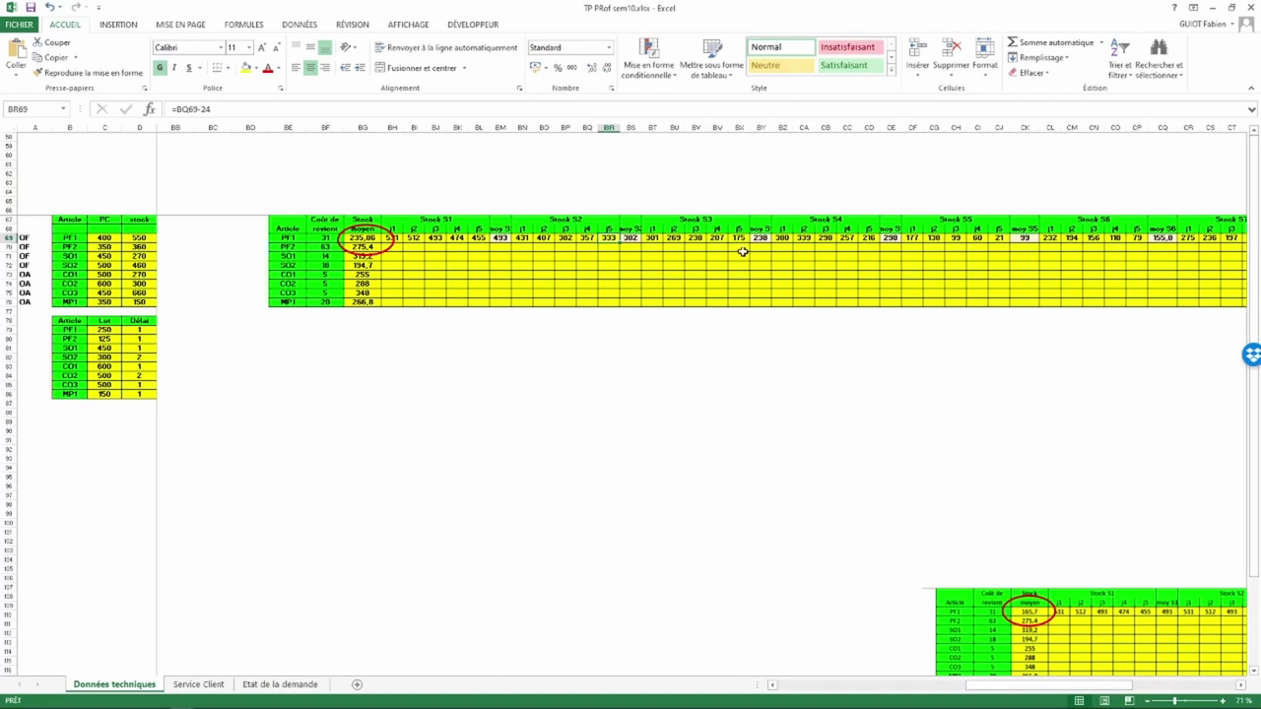
Check PF1's weekly average stock formulas across weeks 2 to 5.
{"action": "left_click", "coordinate": [630, 239]}
{"action": "left_click", "coordinate": [764, 247]}
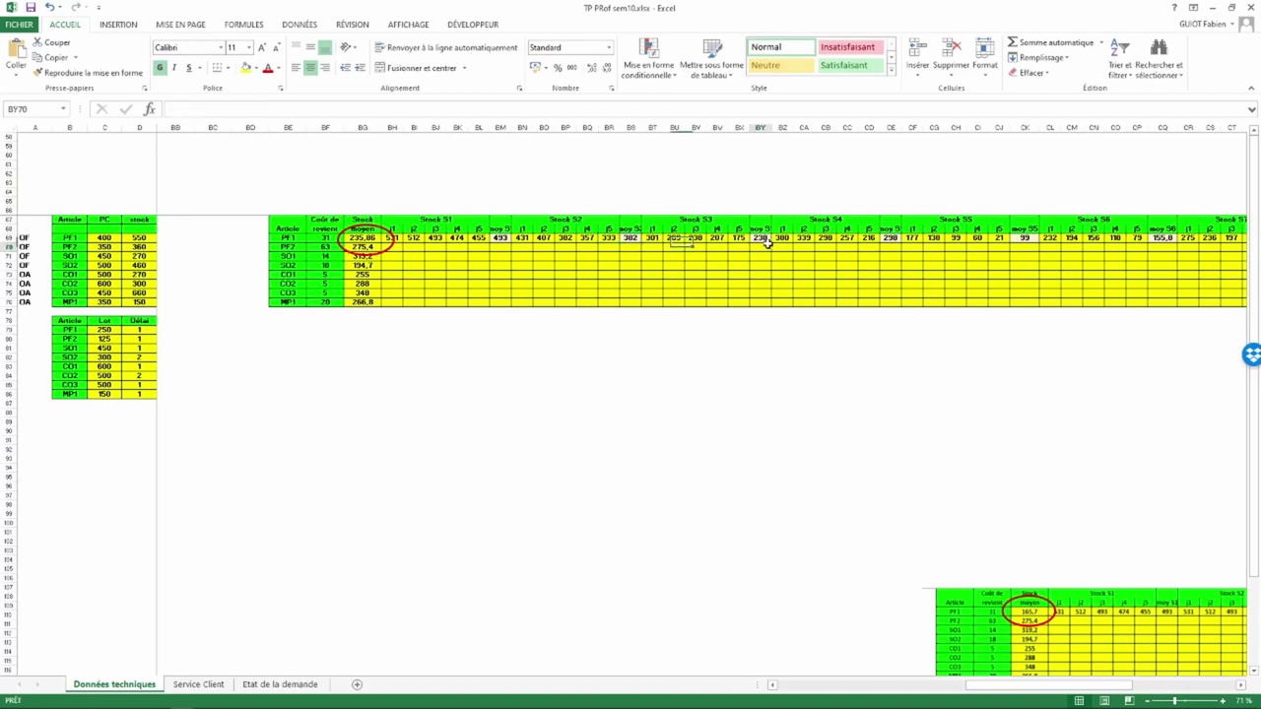
{"action": "left_click", "coordinate": [890, 238]}
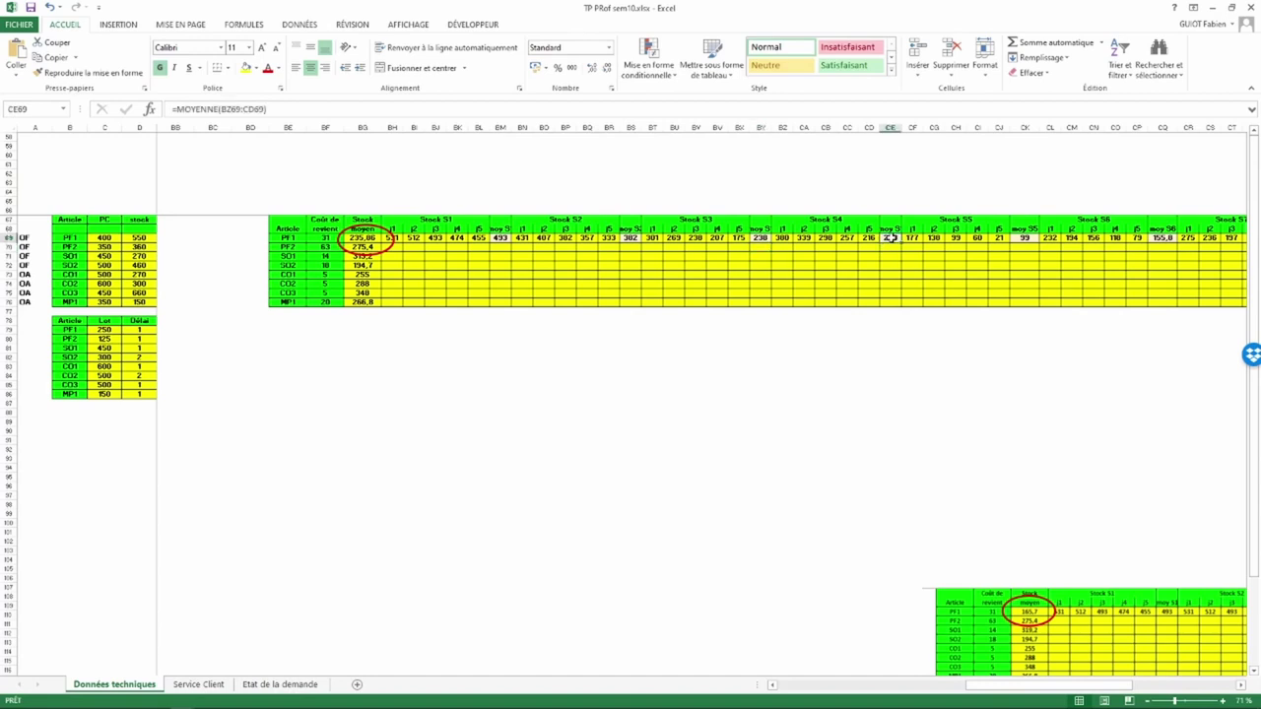
{"action": "left_click", "coordinate": [1026, 237]}
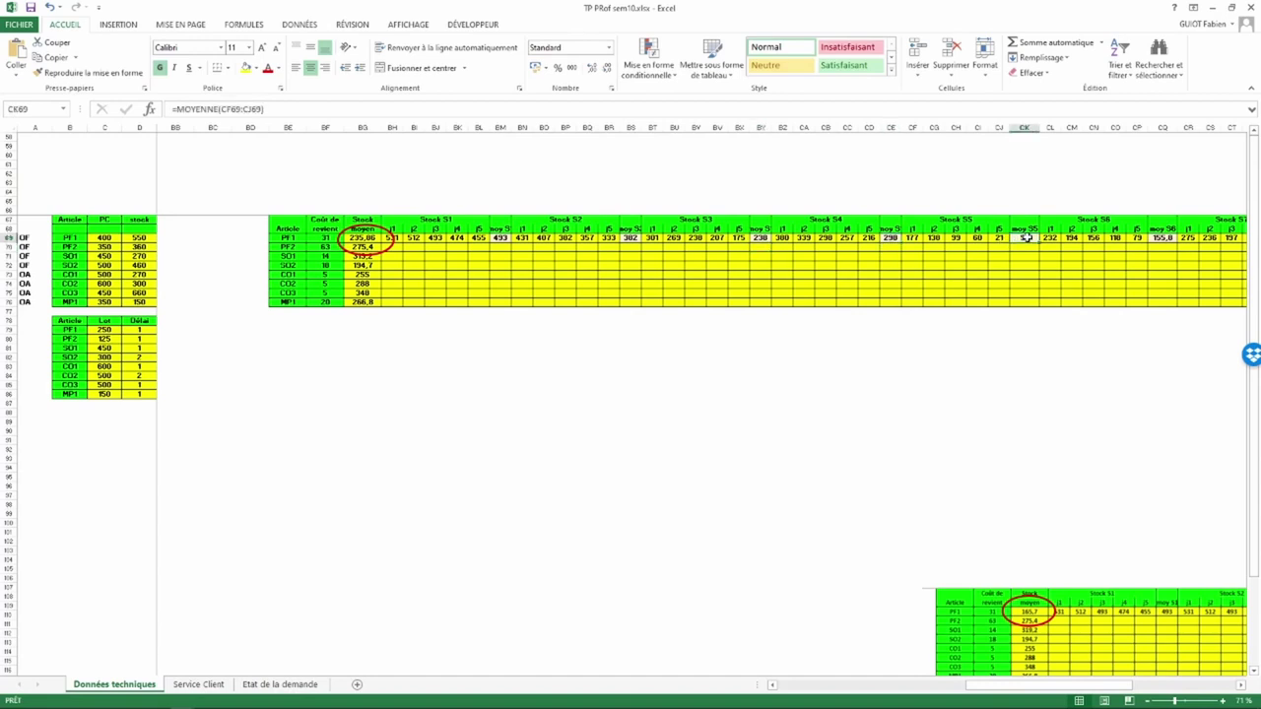
Review PF1's stock value and the annual management cost at the end of the stock table.
{"action": "scroll", "coordinate": [1025, 237], "scroll_direction": "right", "scroll_amount": 5}
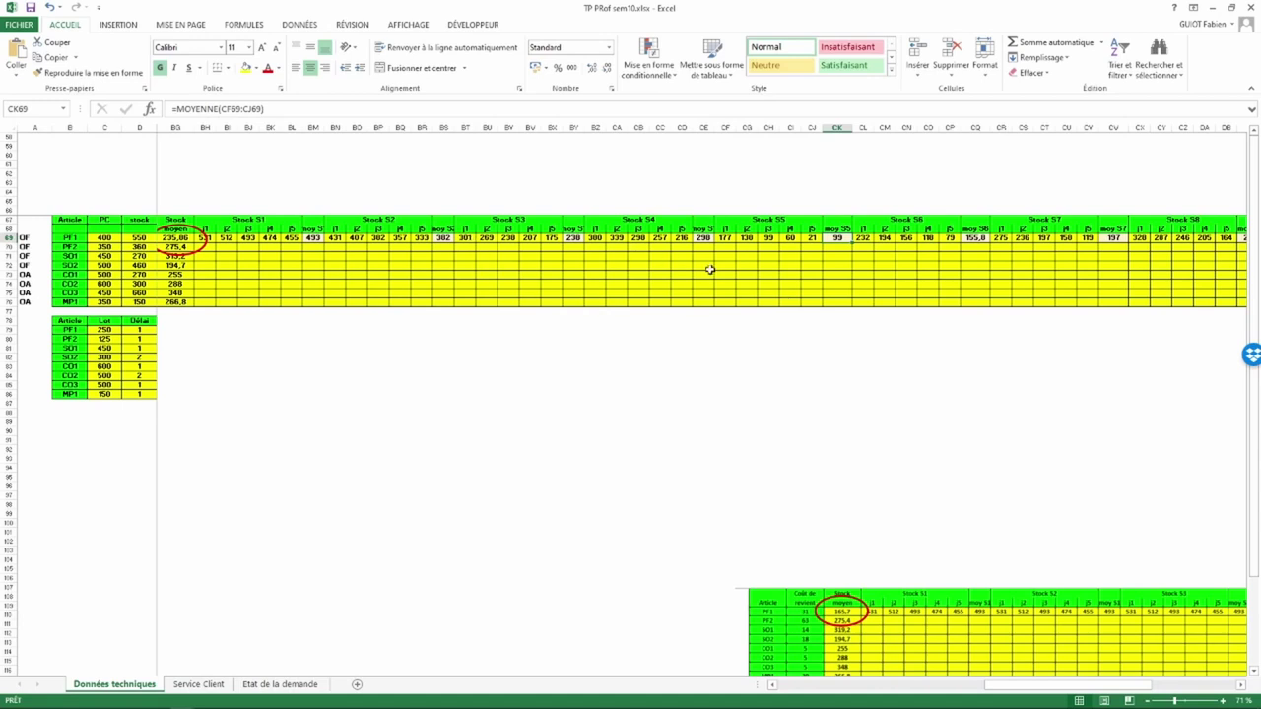
{"action": "scroll", "coordinate": [730, 273], "scroll_direction": "right", "scroll_amount": 1}
{"action": "scroll", "coordinate": [730, 273], "scroll_direction": "right", "scroll_amount": 10}
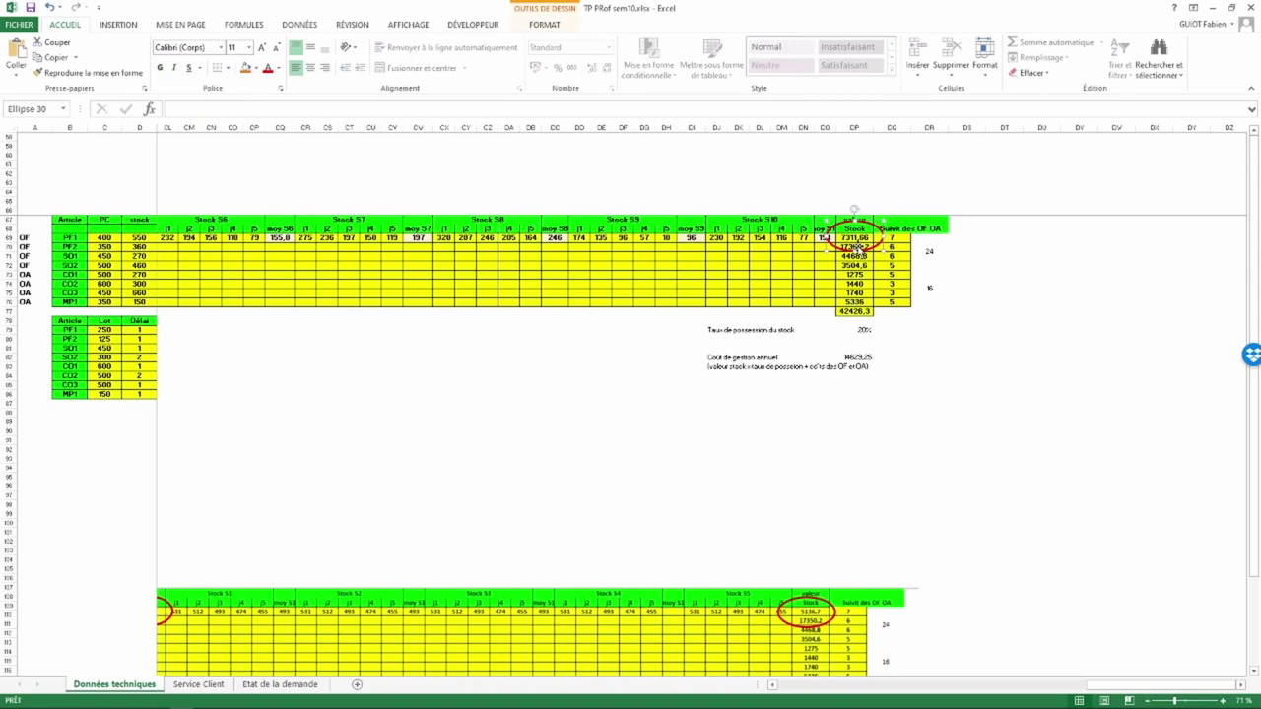
{"action": "left_click", "coordinate": [988, 246]}
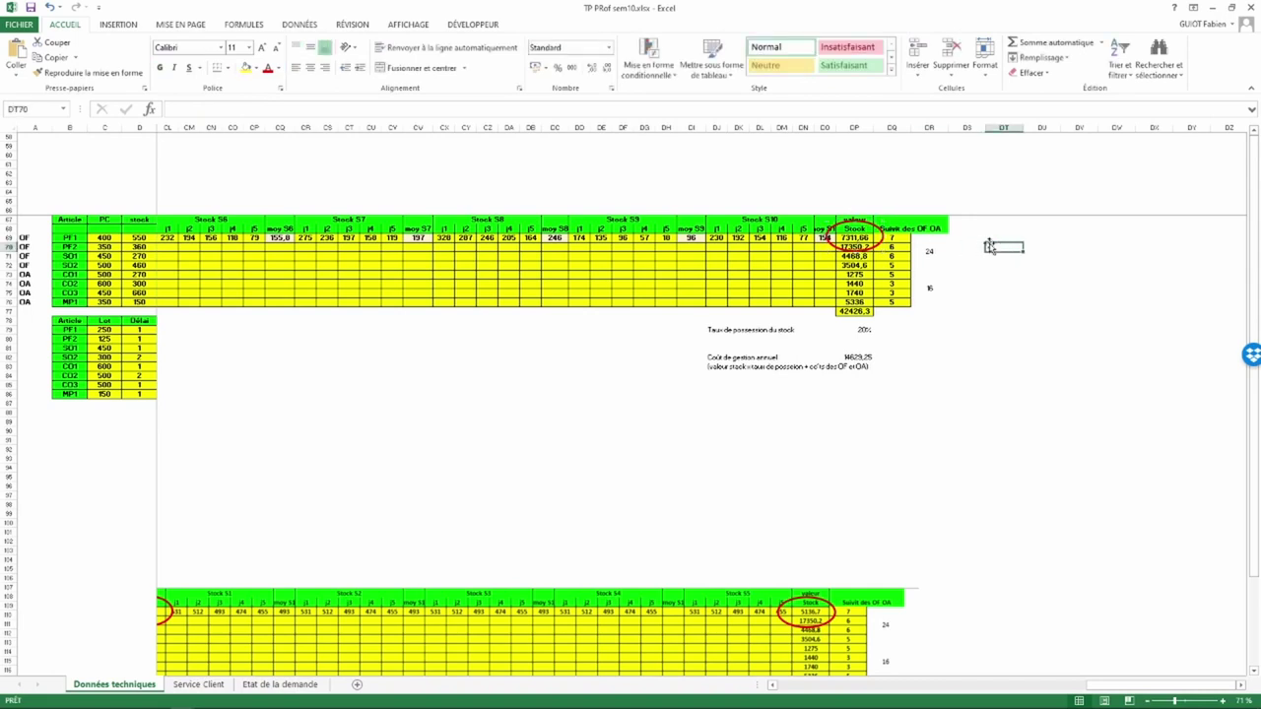
Check PF2's stock value formula in DP70 and compare it with the average stock column.
{"action": "key", "text": "Left"}
{"action": "key", "text": "Left"}
{"action": "key", "text": "Left"}
{"action": "key", "text": "Left"}
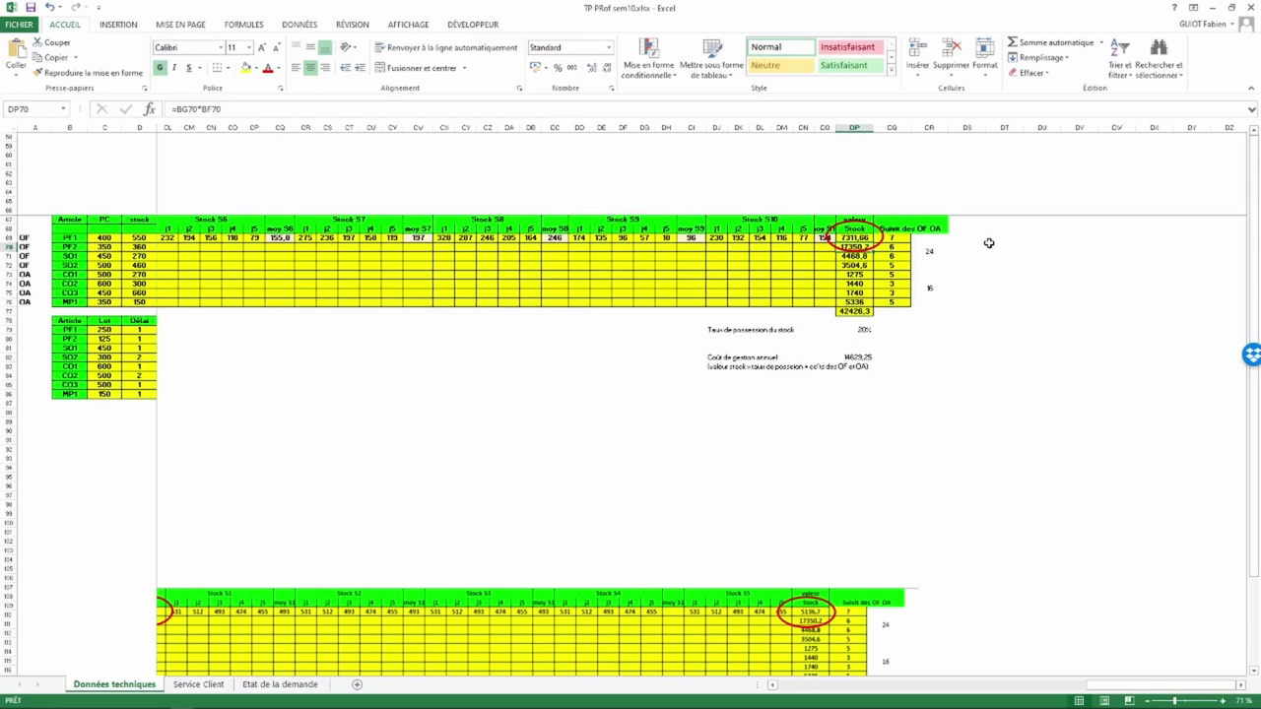
{"action": "scroll", "coordinate": [988, 242], "scroll_direction": "left", "scroll_amount": 10}
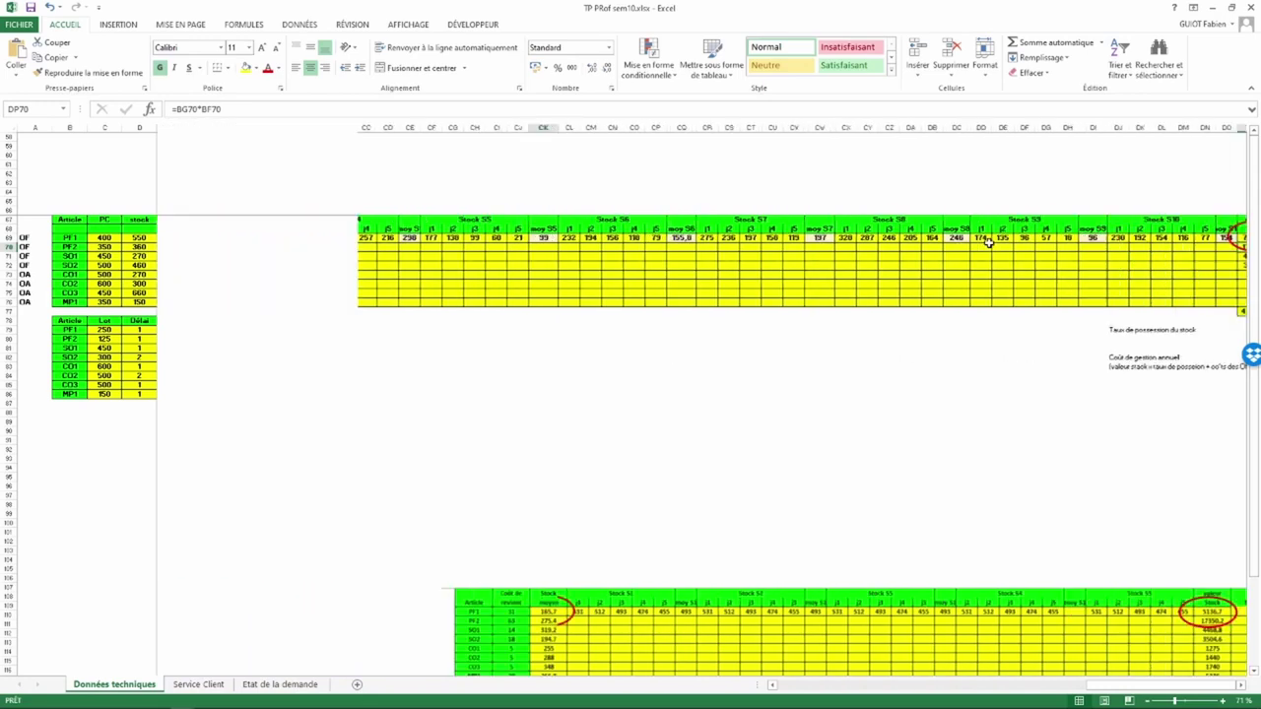
{"action": "scroll", "coordinate": [988, 242], "scroll_direction": "left", "scroll_amount": 3}
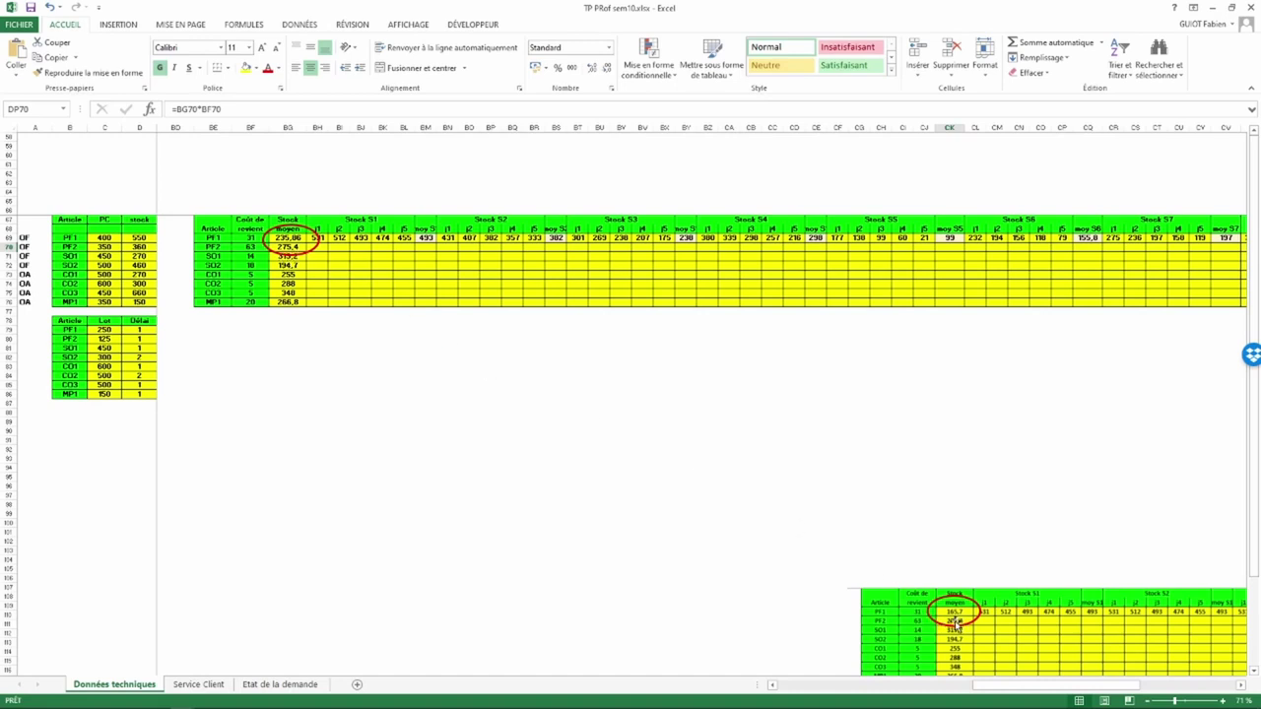
Switch to Usine Odyssée 8, view the stock histories of PF2, SO1 and SO2, and return to the Excel workbook.
{"action": "key", "text": "alt+Tab"}
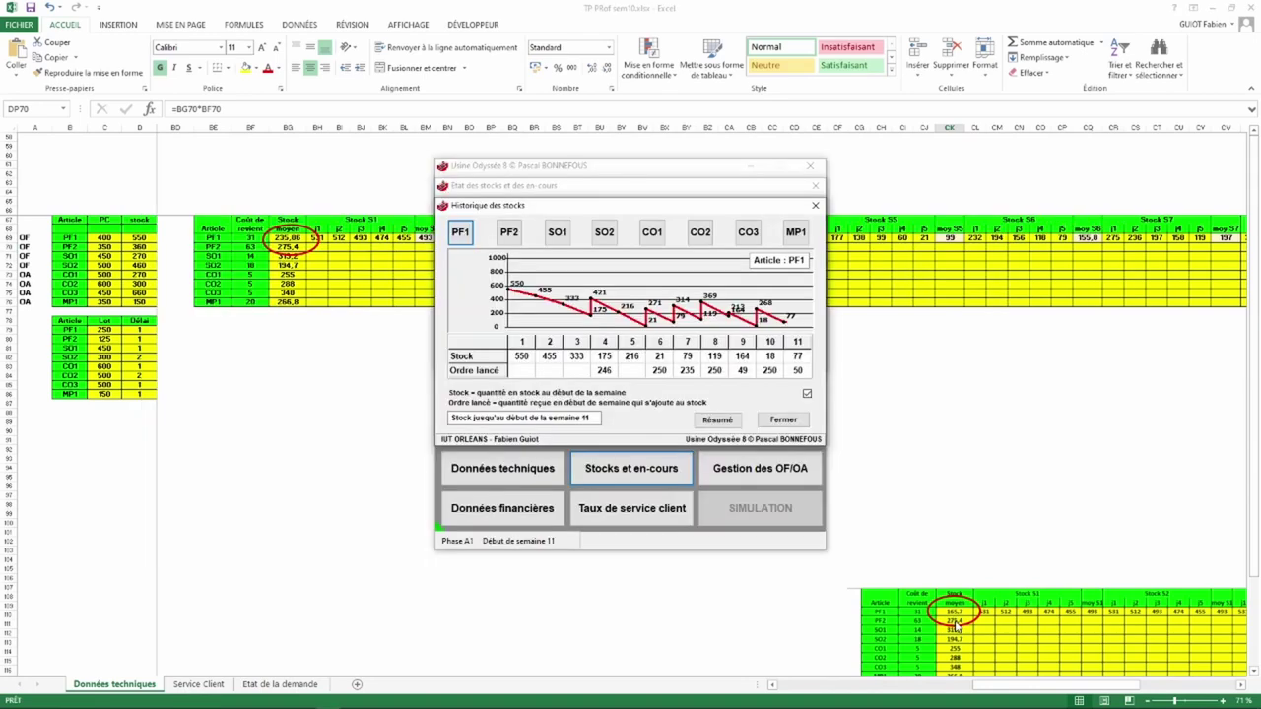
{"action": "left_click", "coordinate": [510, 234]}
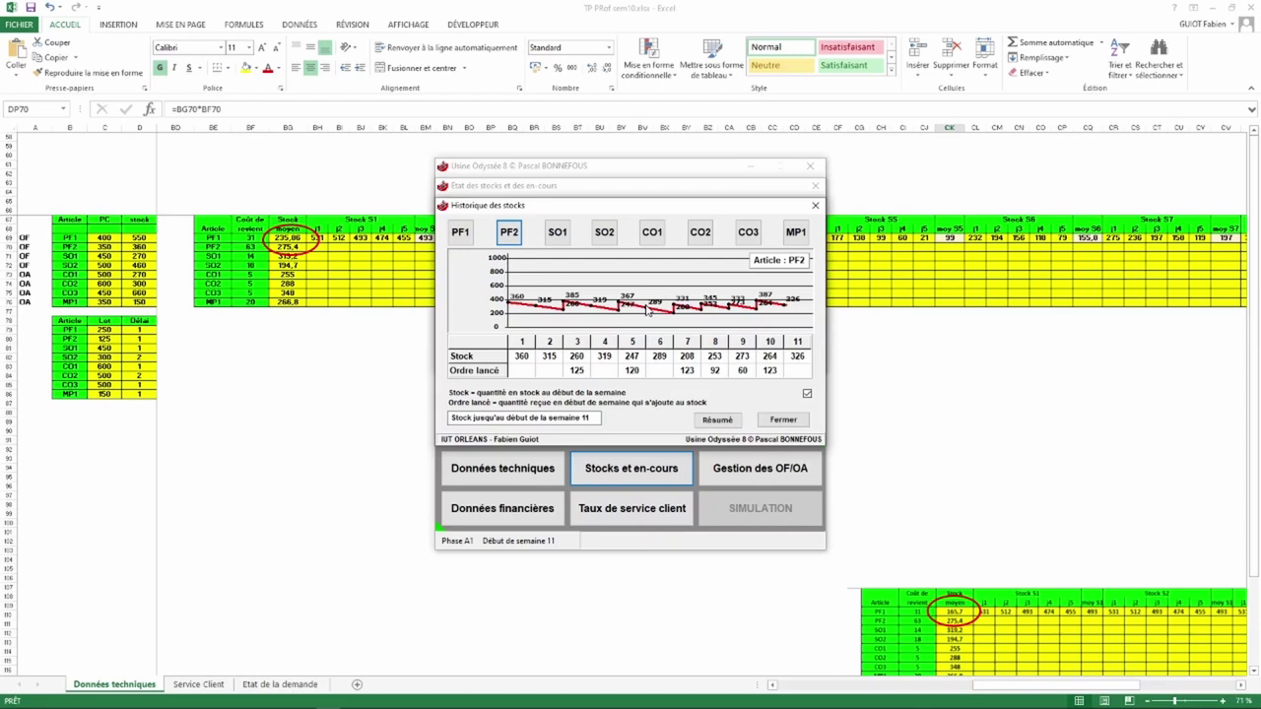
{"action": "left_click", "coordinate": [558, 236]}
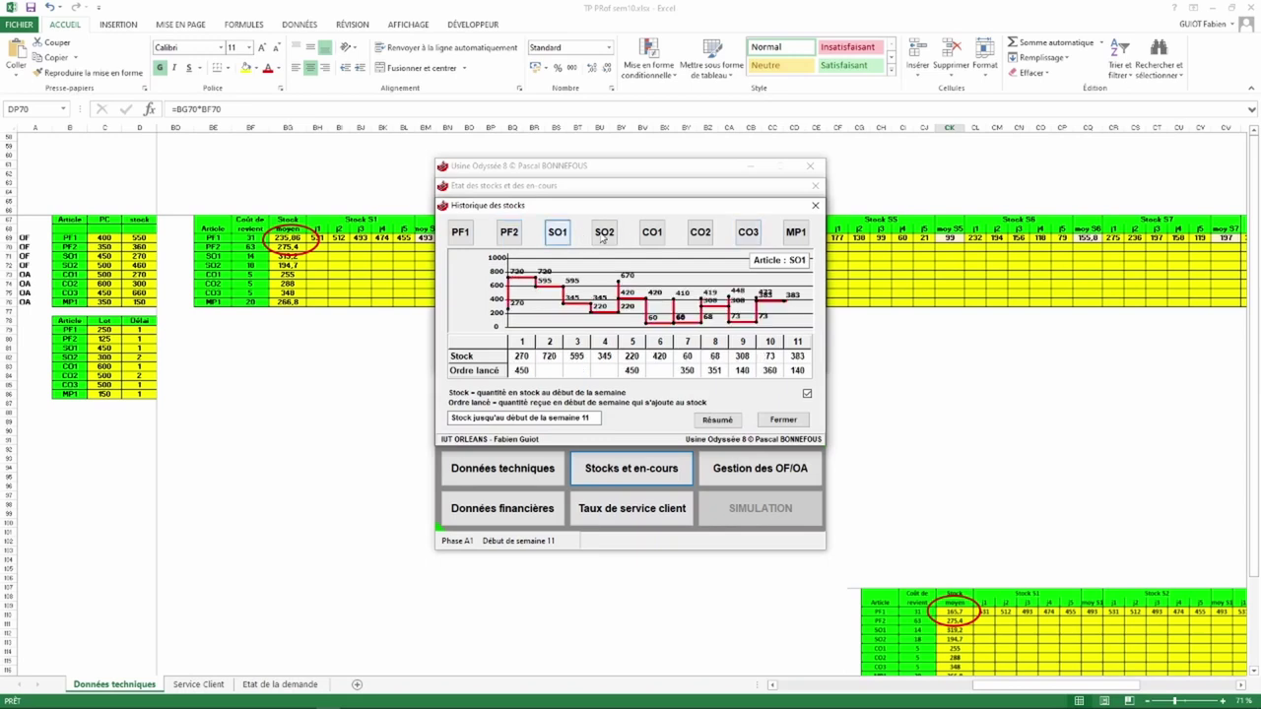
{"action": "left_click", "coordinate": [603, 237]}
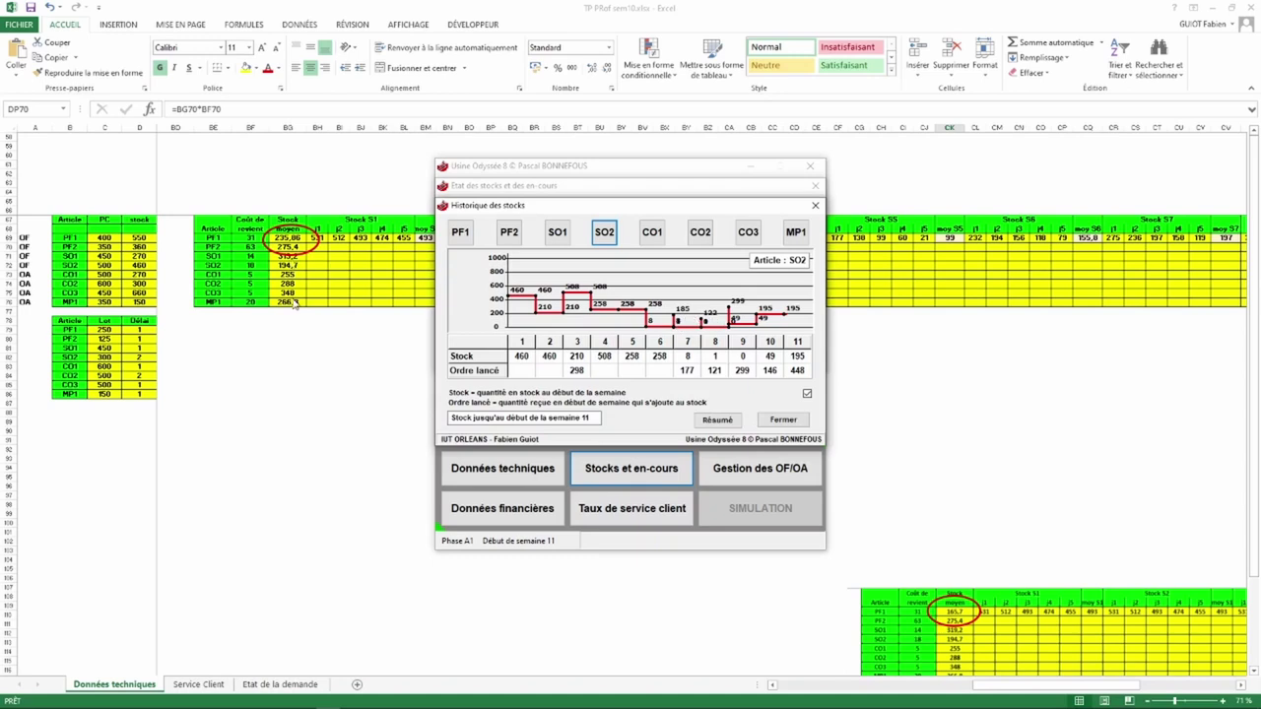
{"action": "key", "text": "alt+Tab"}
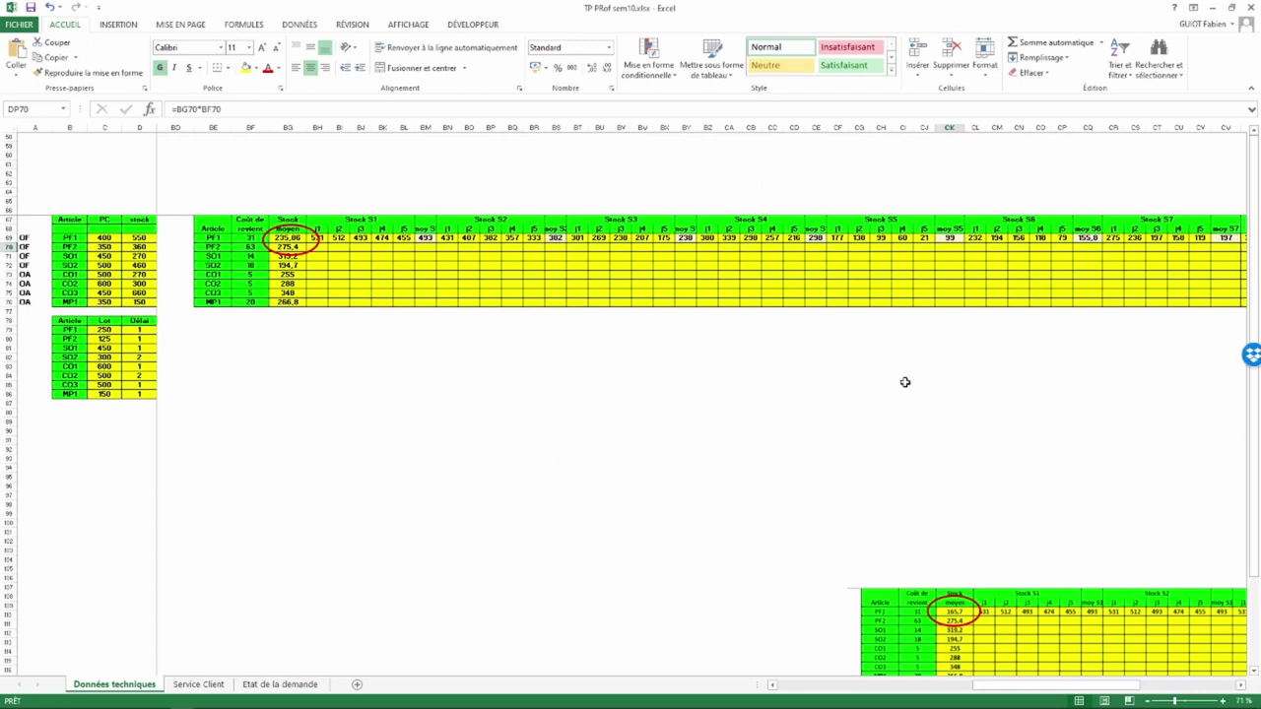
Inspect the annual management cost formula in DP82 and enlarge the sheet to 110% around the cost area.
{"action": "scroll", "coordinate": [1049, 358], "scroll_direction": "right", "scroll_amount": 5}
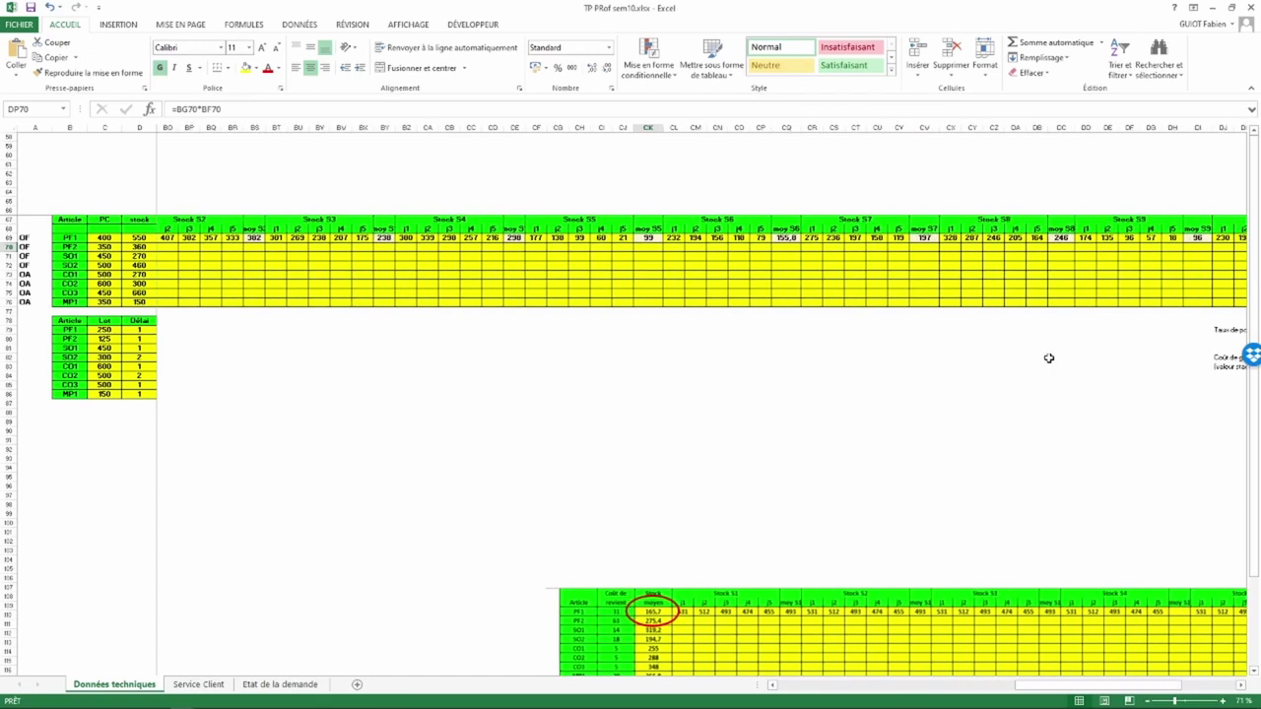
{"action": "scroll", "coordinate": [1049, 357], "scroll_direction": "right", "scroll_amount": 5}
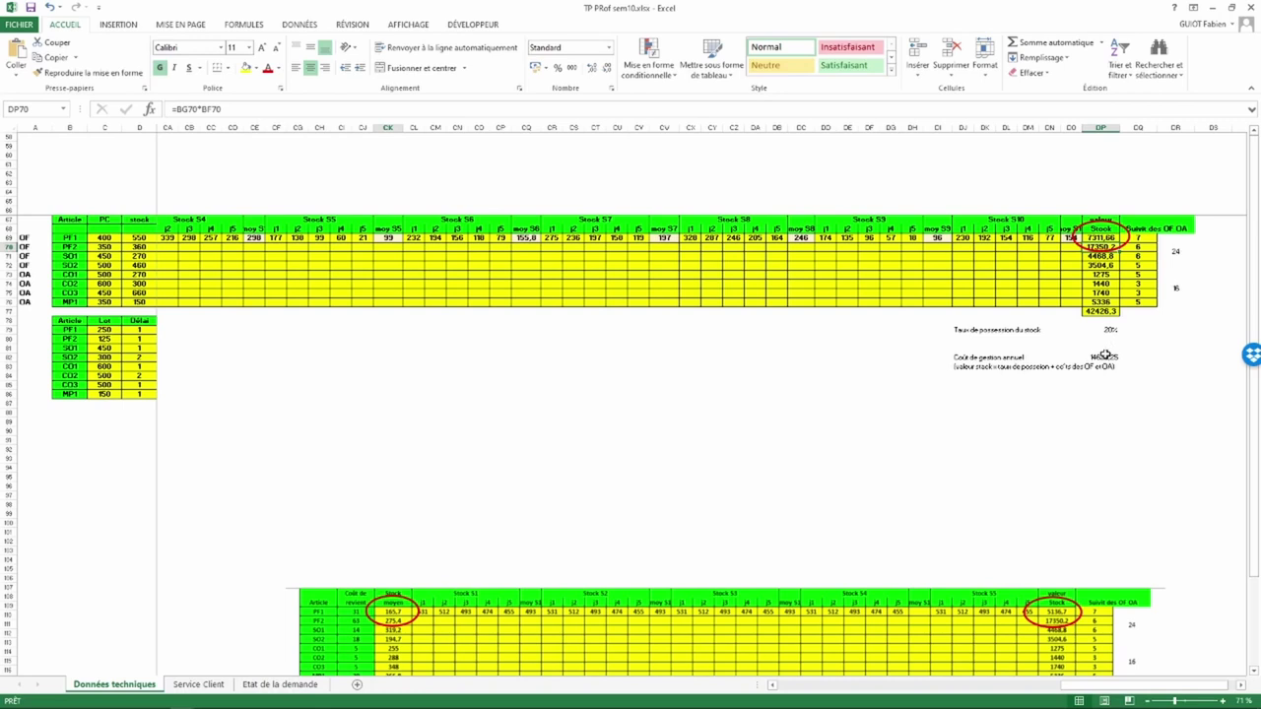
{"action": "double_click", "coordinate": [1102, 357]}
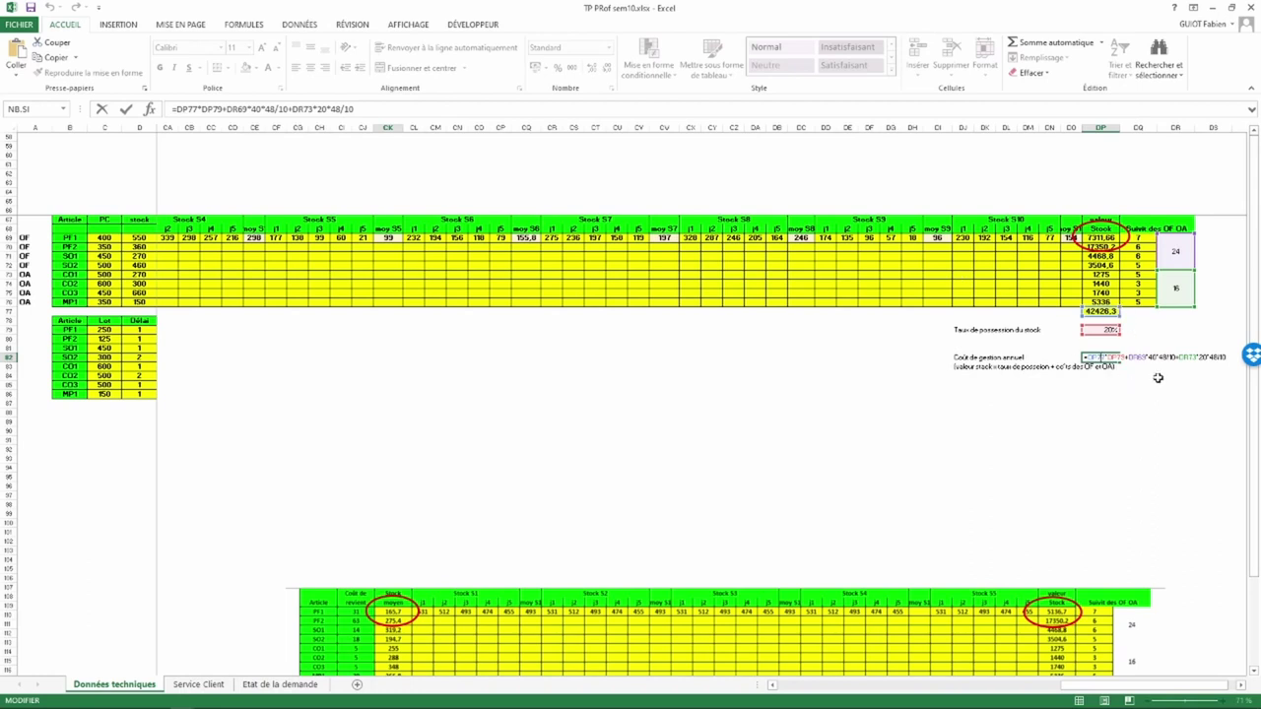
{"action": "key", "text": "ctrl+Return"}
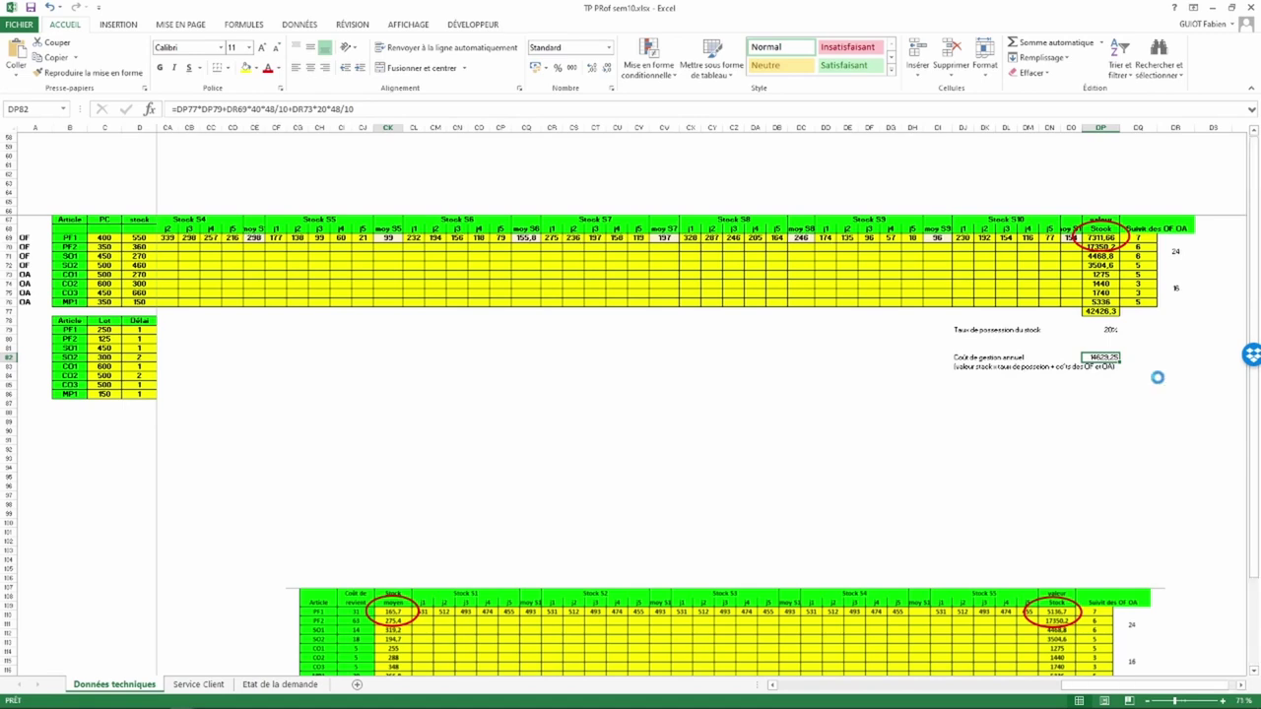
{"action": "scroll", "coordinate": [1172, 502], "scroll_direction": "up", "scroll_amount": 2, "text": "ctrl"}
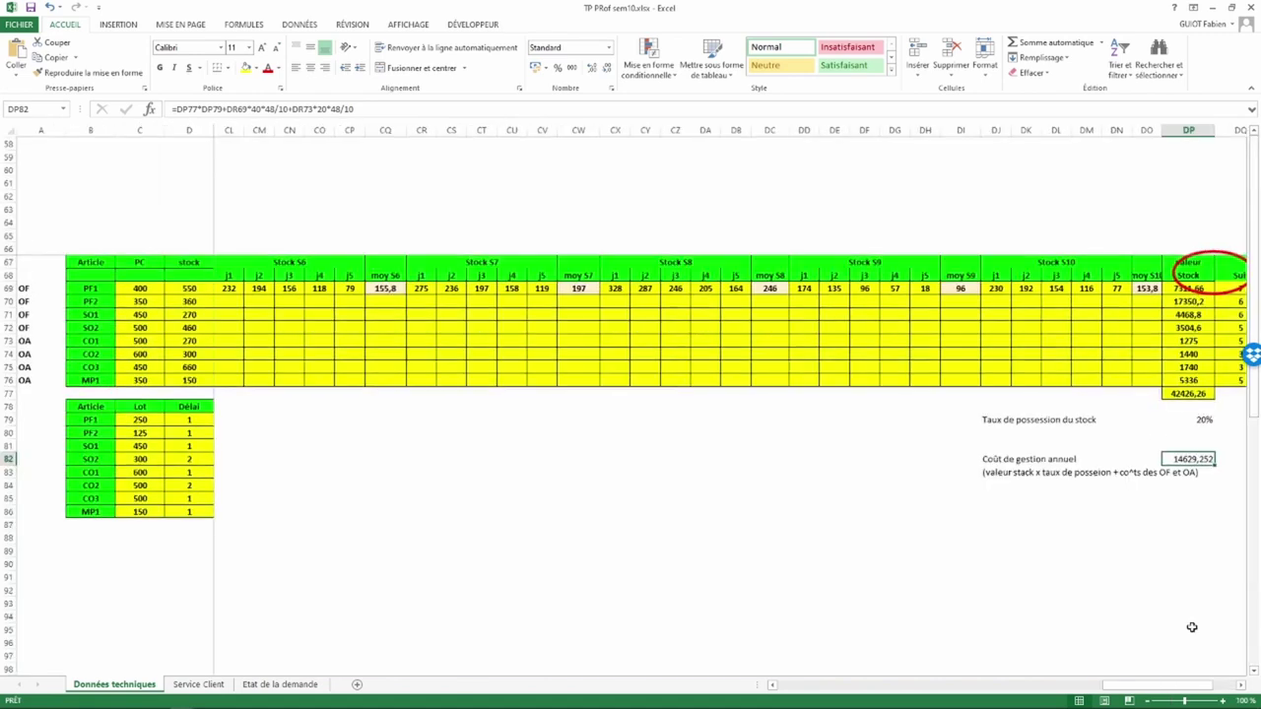
{"action": "left_click", "coordinate": [1222, 700]}
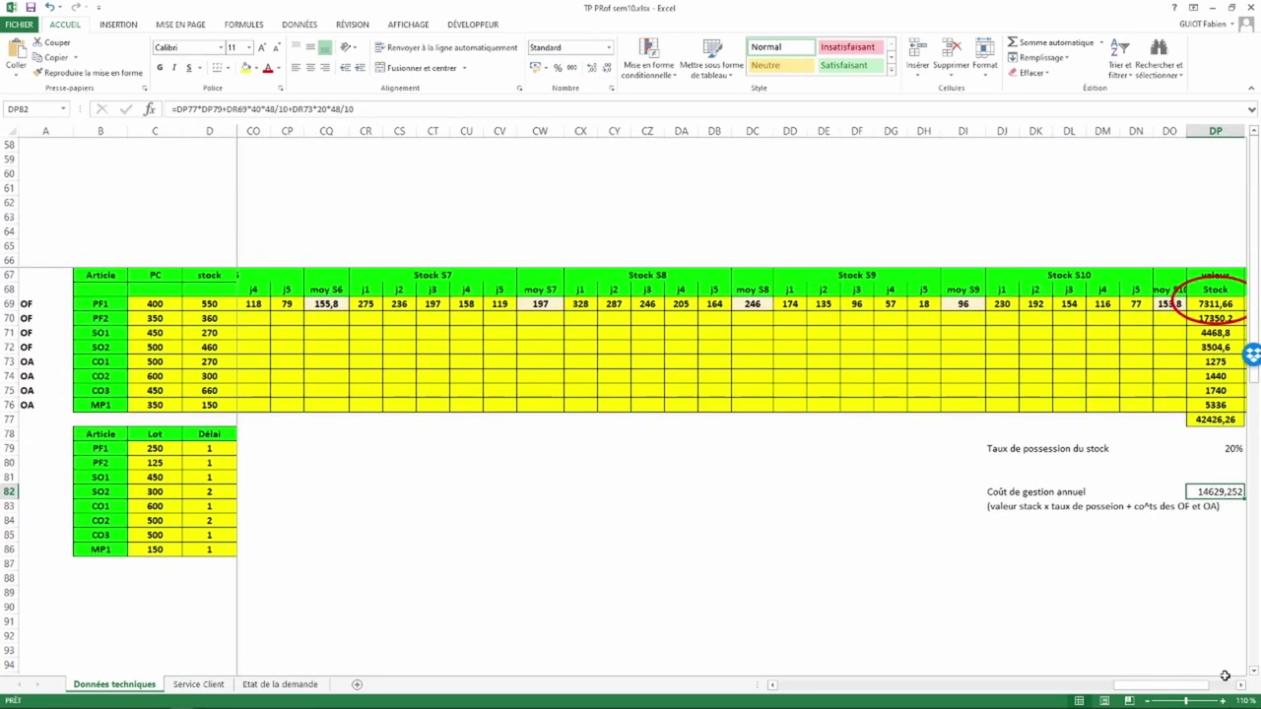
{"action": "left_click_drag", "start_coordinate": [1205, 686], "coordinate": [1257, 686]}
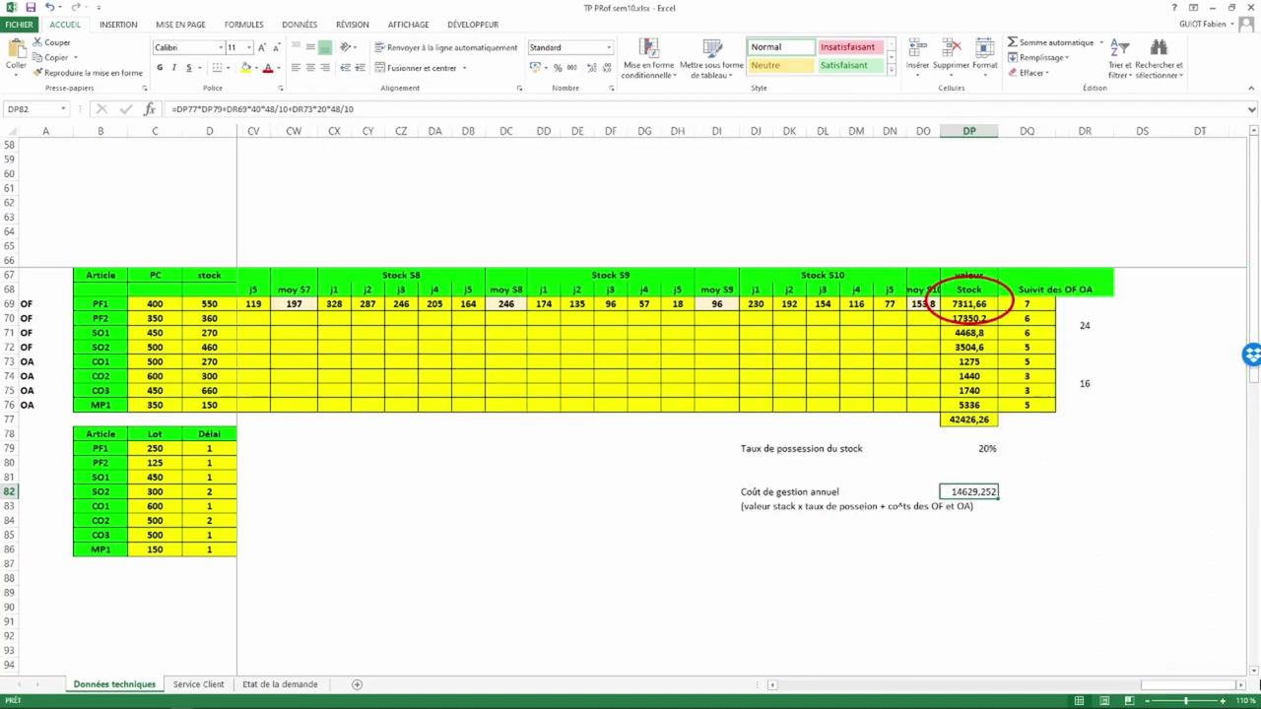
Examine the cell references in the annual management cost formula and leave it without saving any edit.
{"action": "double_click", "coordinate": [973, 492]}
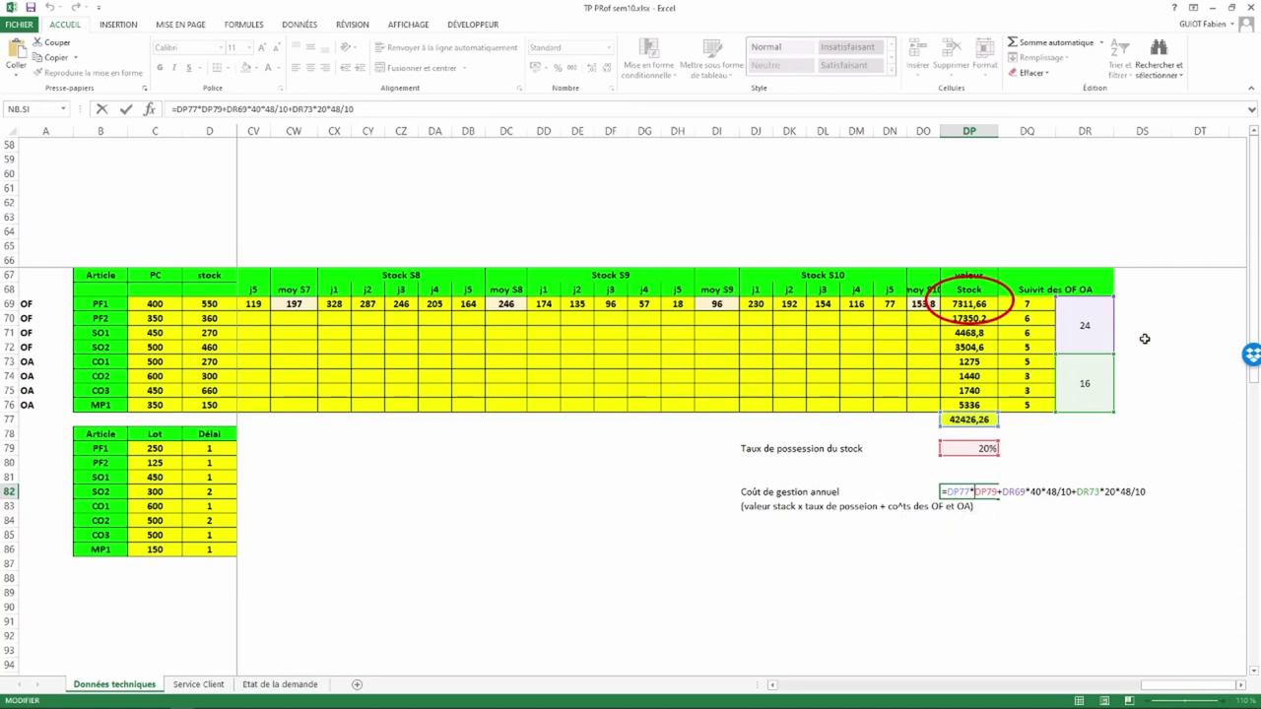
{"action": "left_click", "coordinate": [1037, 307]}
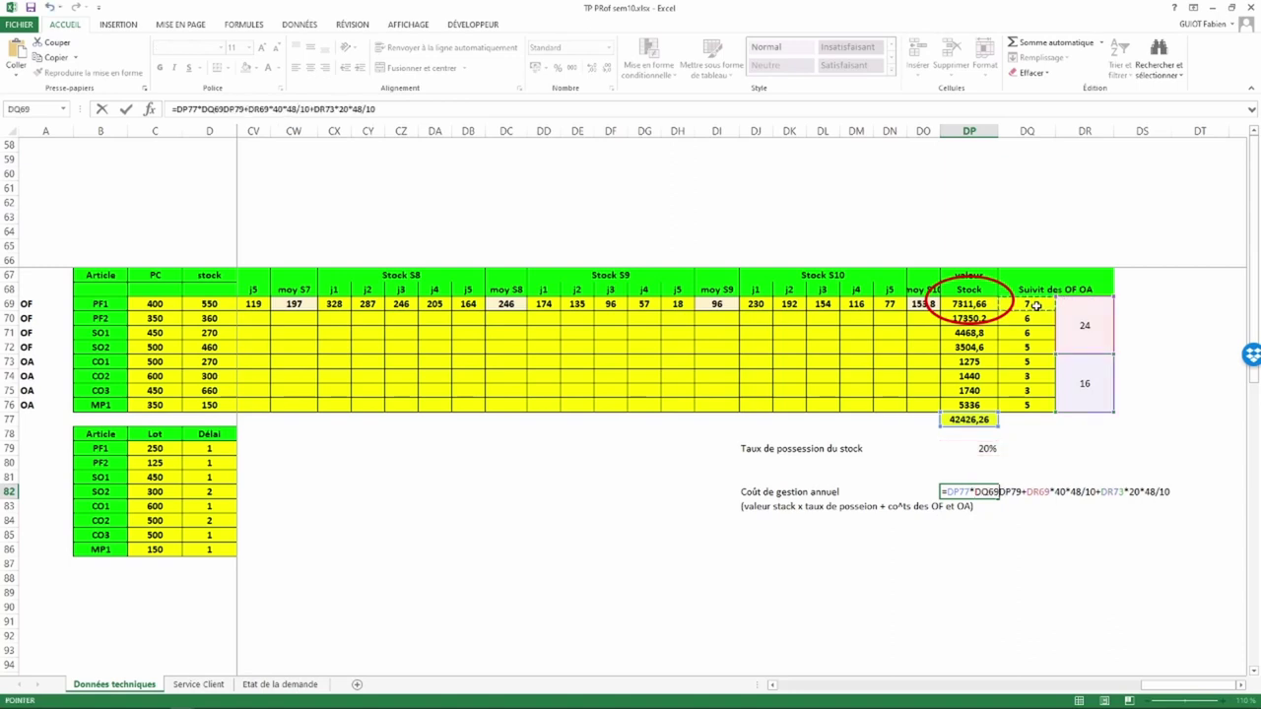
{"action": "key", "text": "Escape"}
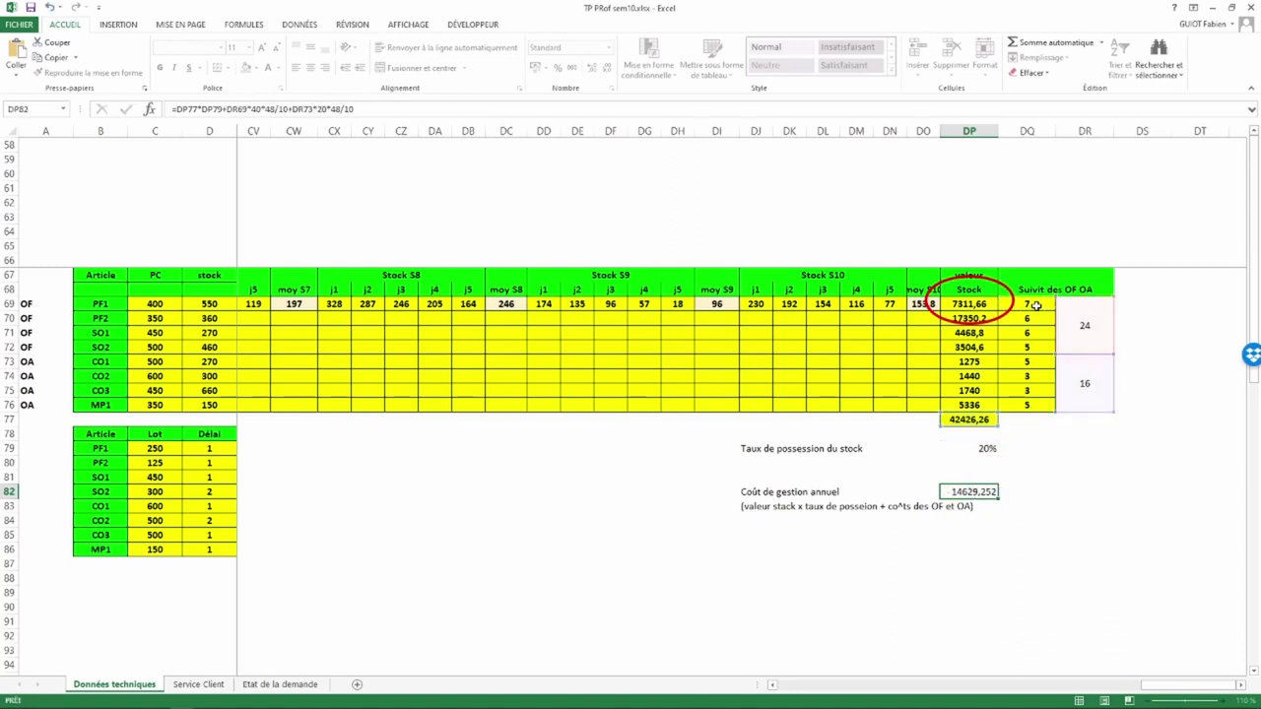
Check the NB.SI formulas counting each article's orders and the SOMME formula totalling the OA orders in DR73.
{"action": "left_click", "coordinate": [1036, 306]}
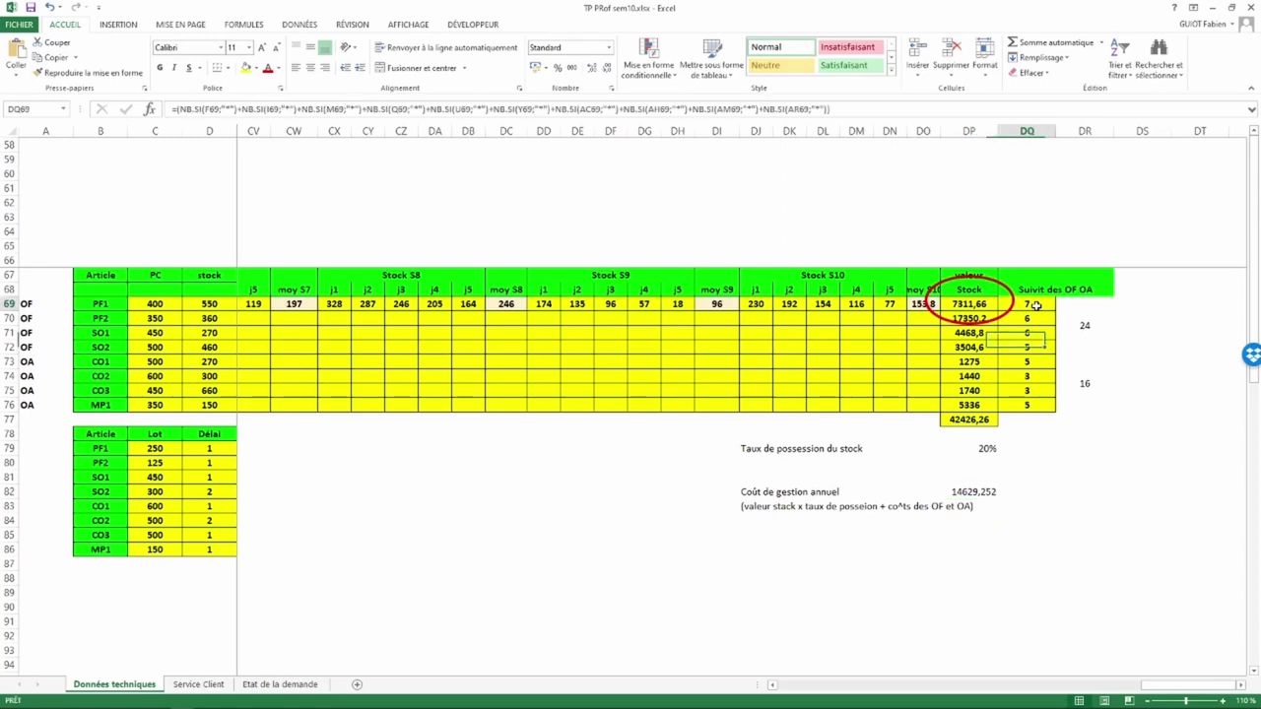
{"action": "left_click", "coordinate": [1034, 319]}
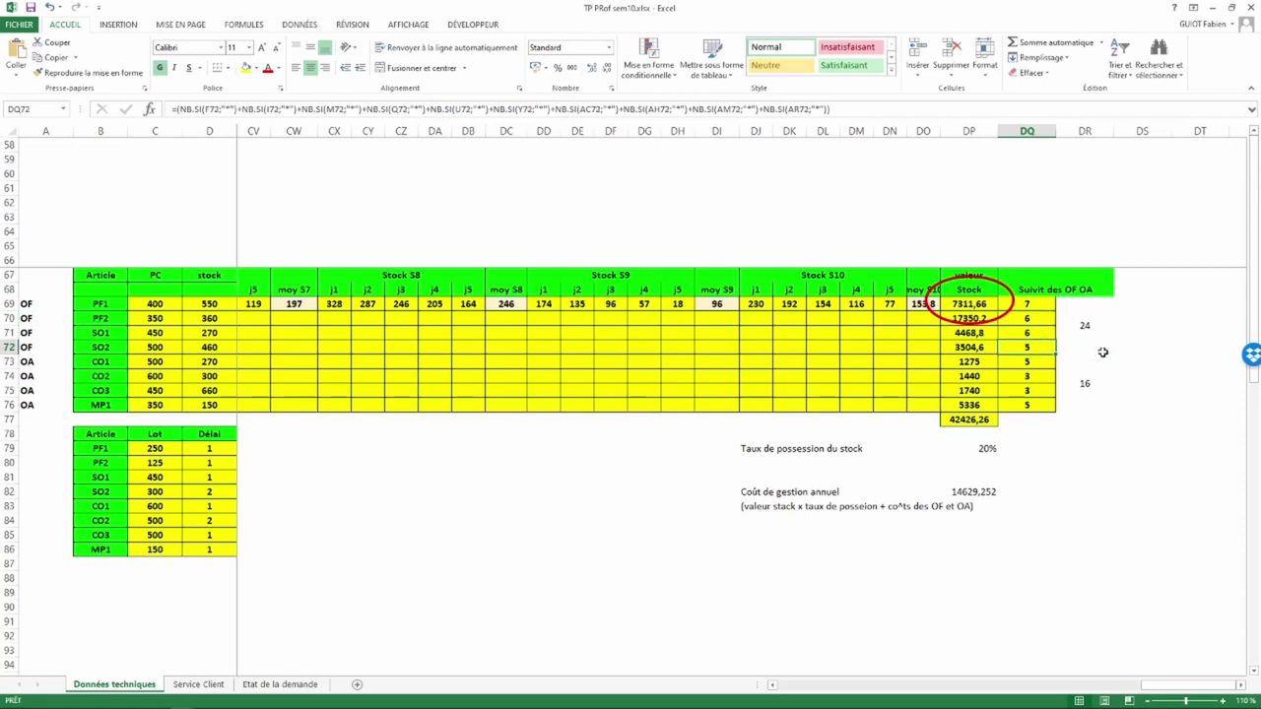
{"action": "left_click", "coordinate": [1103, 351]}
{"action": "left_click", "coordinate": [1095, 386]}
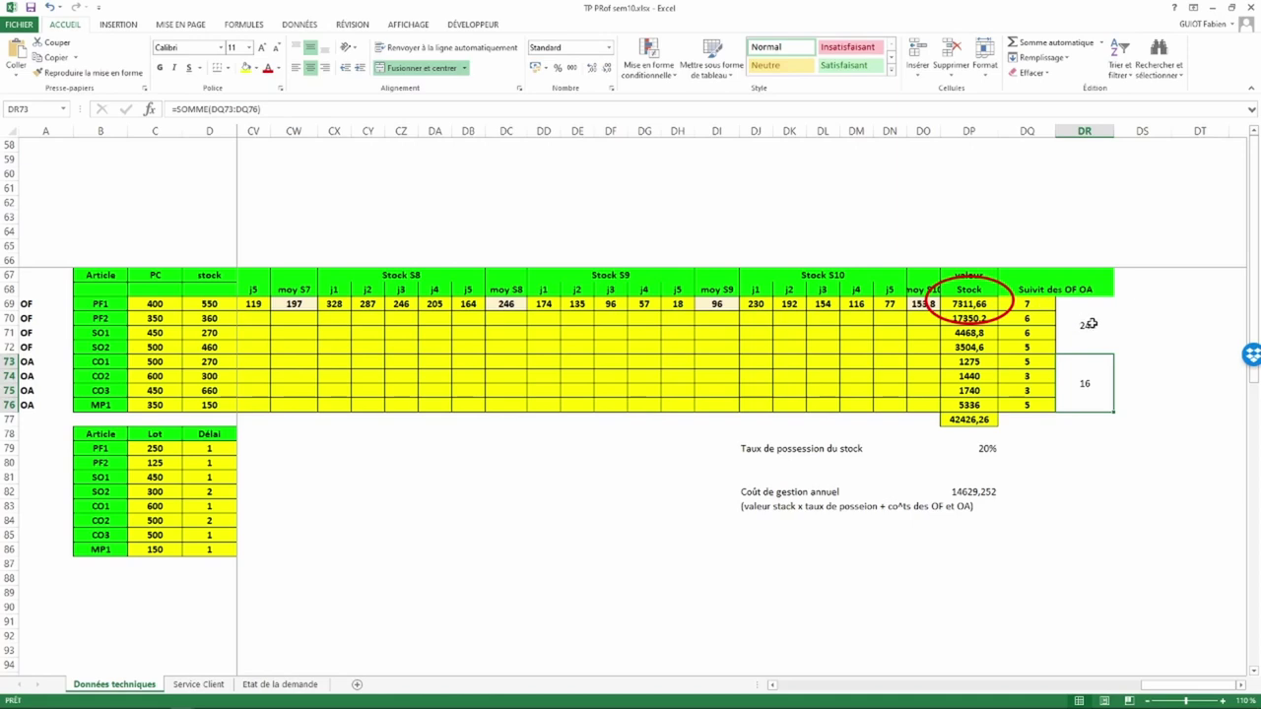
Review how the OF and OA order totals enter the annual management cost formula in DP82.
{"action": "left_click", "coordinate": [974, 490]}
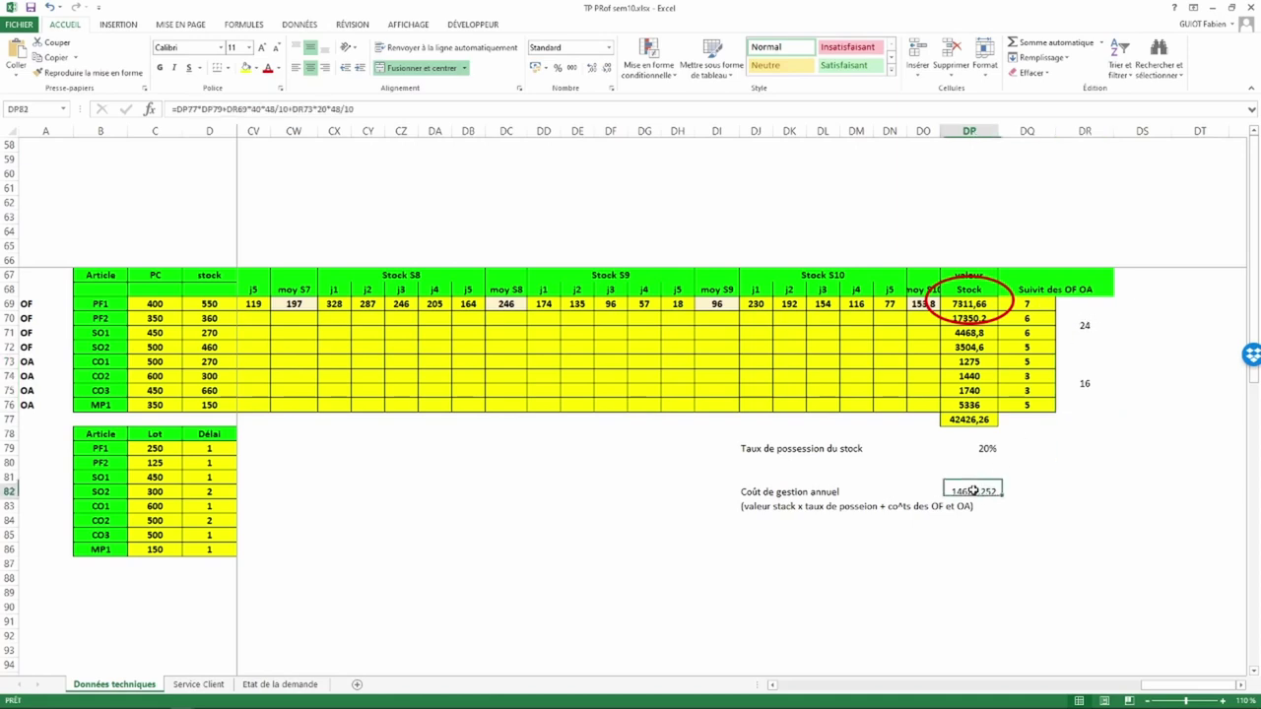
{"action": "double_click", "coordinate": [973, 491]}
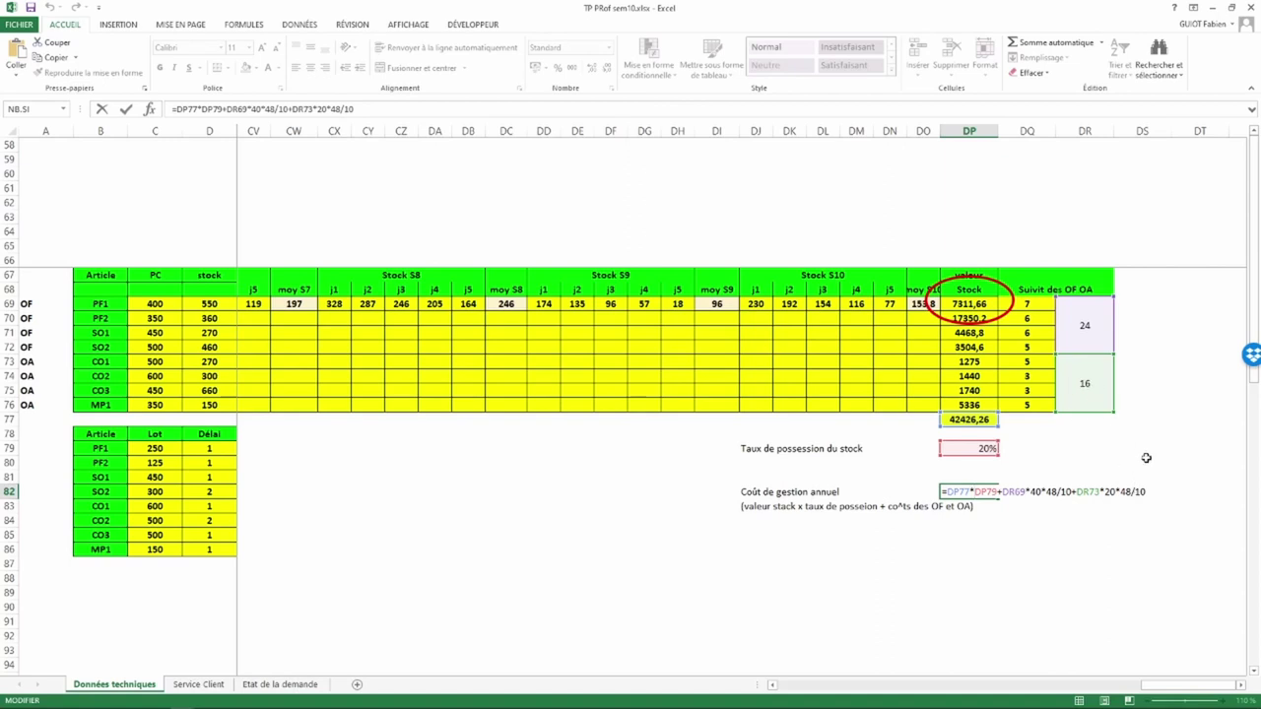
{"action": "key", "text": "Escape"}
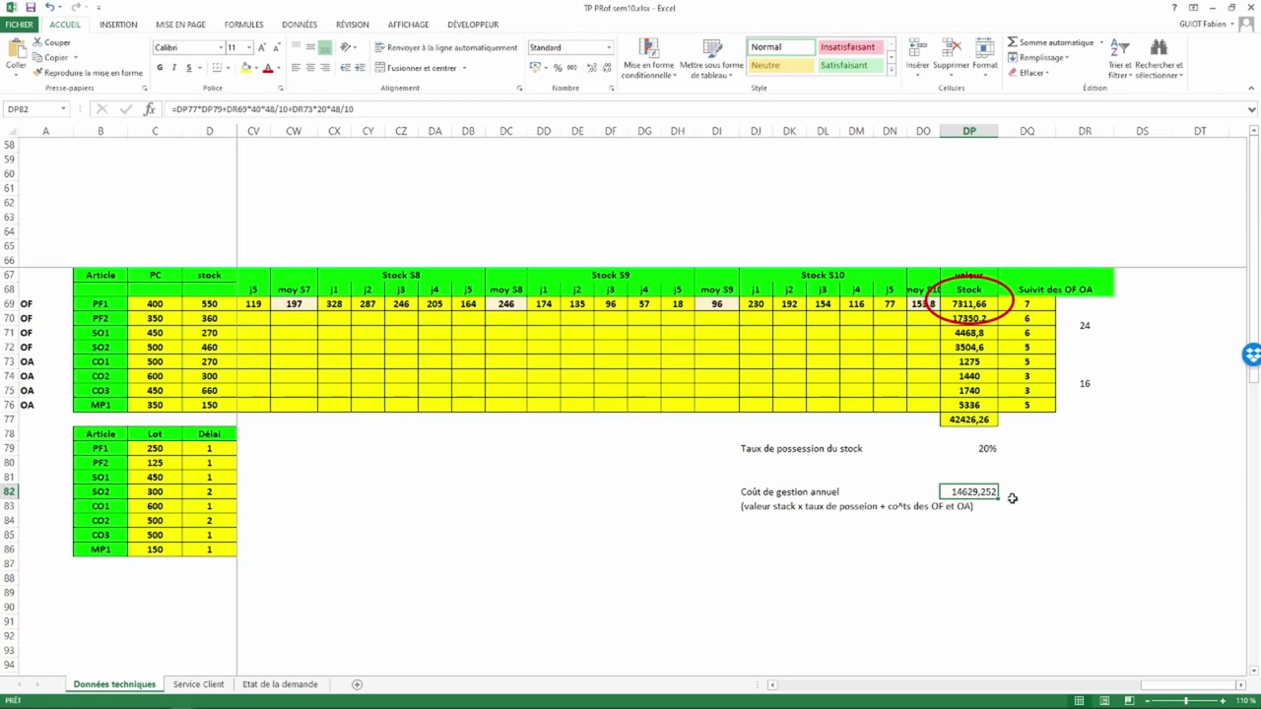
Consult the performance indicators required in the TP mini-GPAO Odyssée 8 PDF and return to the Excel workbook.
{"action": "key", "text": "alt+Tab"}
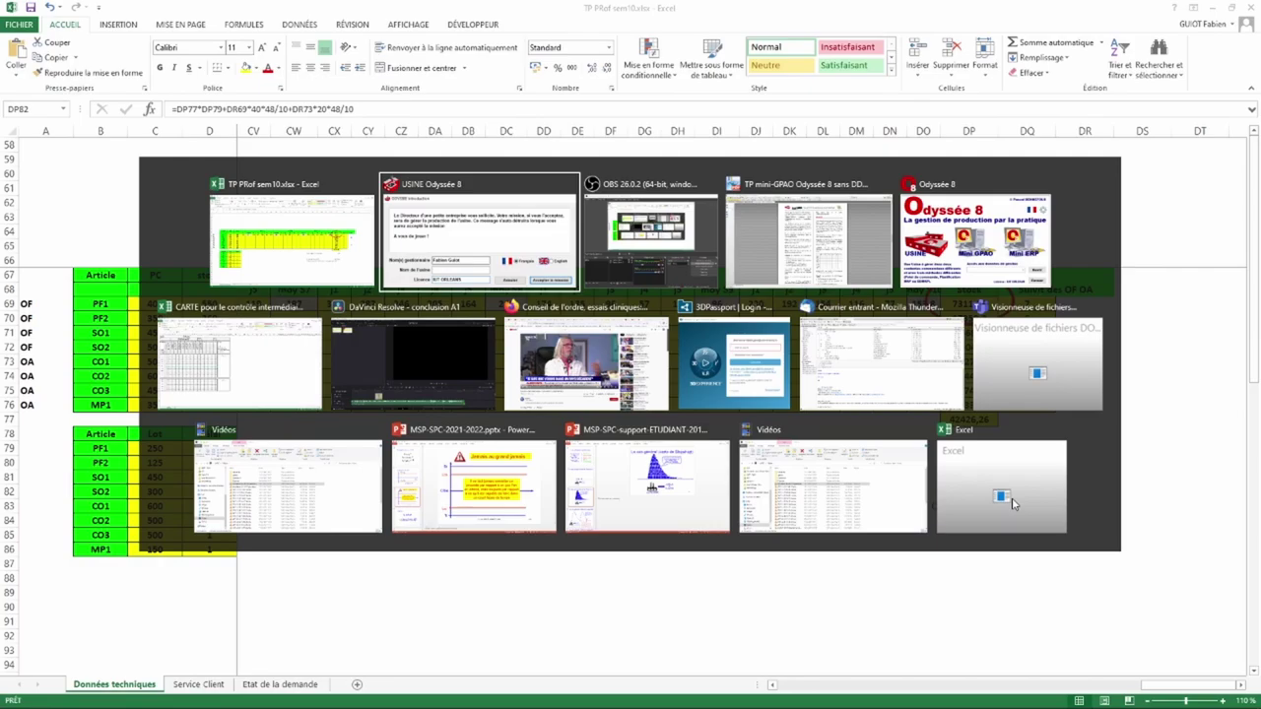
{"action": "key", "text": "alt+Tab"}
{"action": "key", "text": "alt+Tab"}
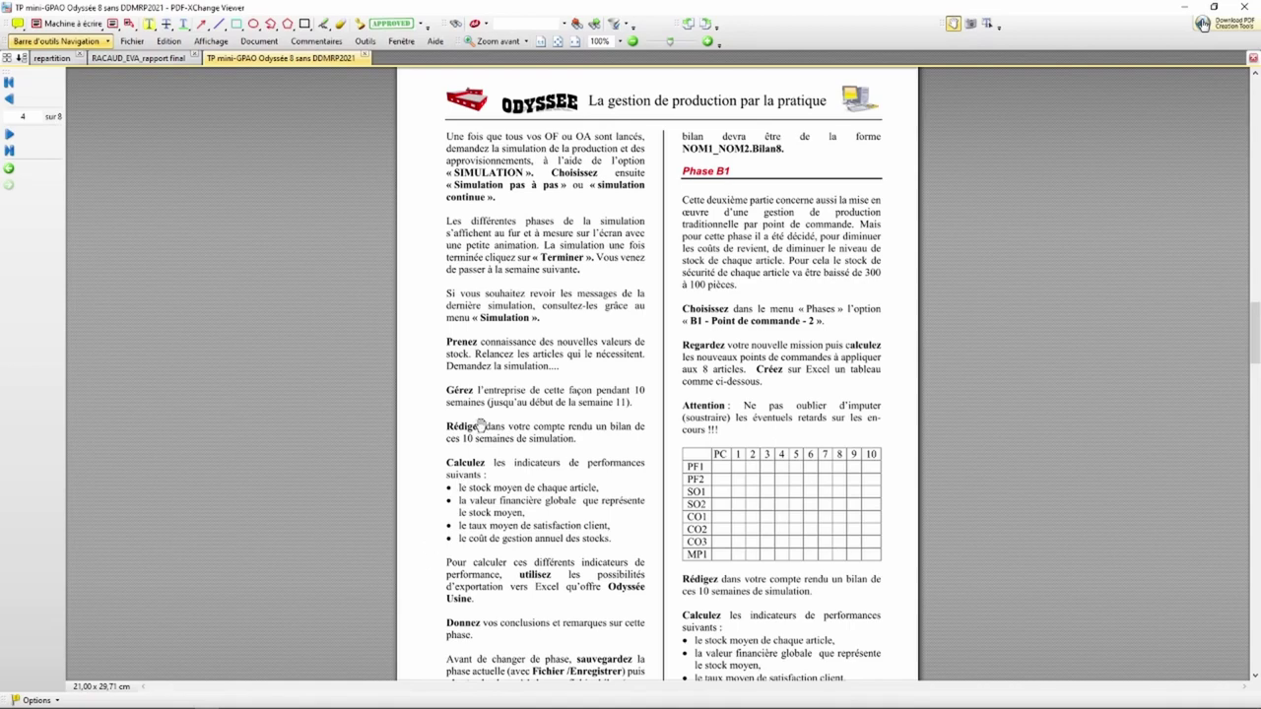
{"action": "key", "text": "alt+Tab"}
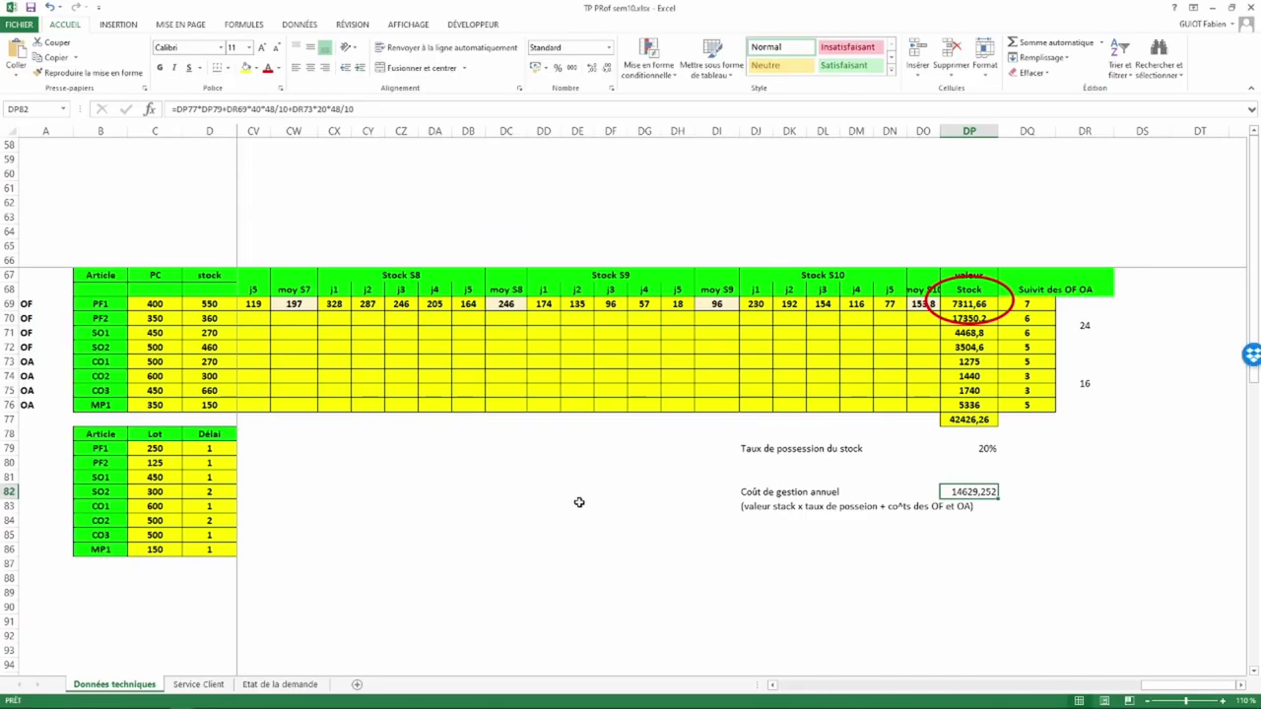
Deselect the management cost cell and switch to the USINE Odyssée 8 window.
{"action": "left_click", "coordinate": [903, 533]}
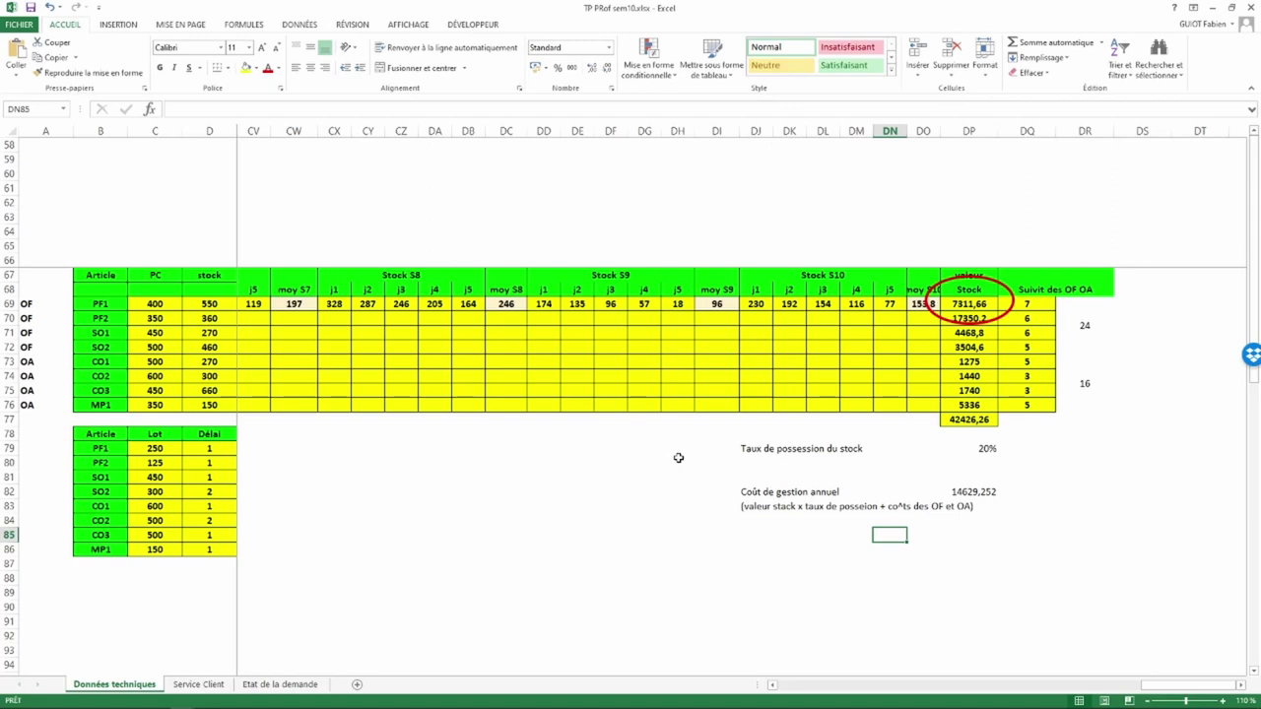
{"action": "key", "text": "alt+Tab"}
{"action": "key", "text": "alt+Tab"}
{"action": "key", "text": "alt+Tab"}
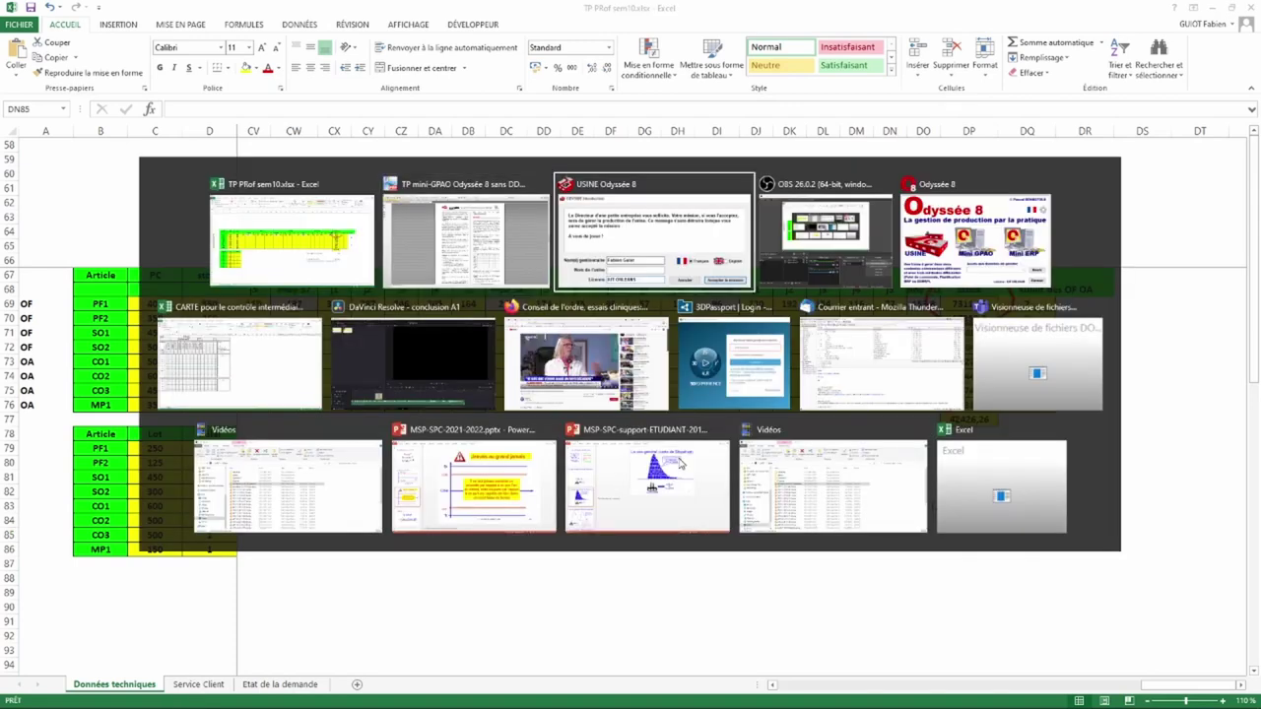